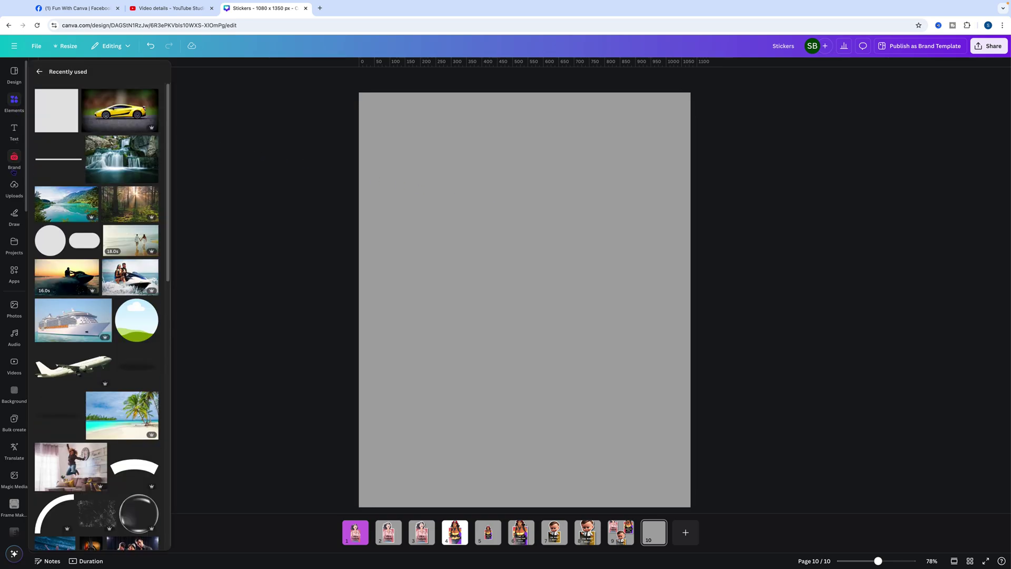
# Add the uploaded Boss Baby.jpg image to the center of page 10
pyautogui.click(11, 187)
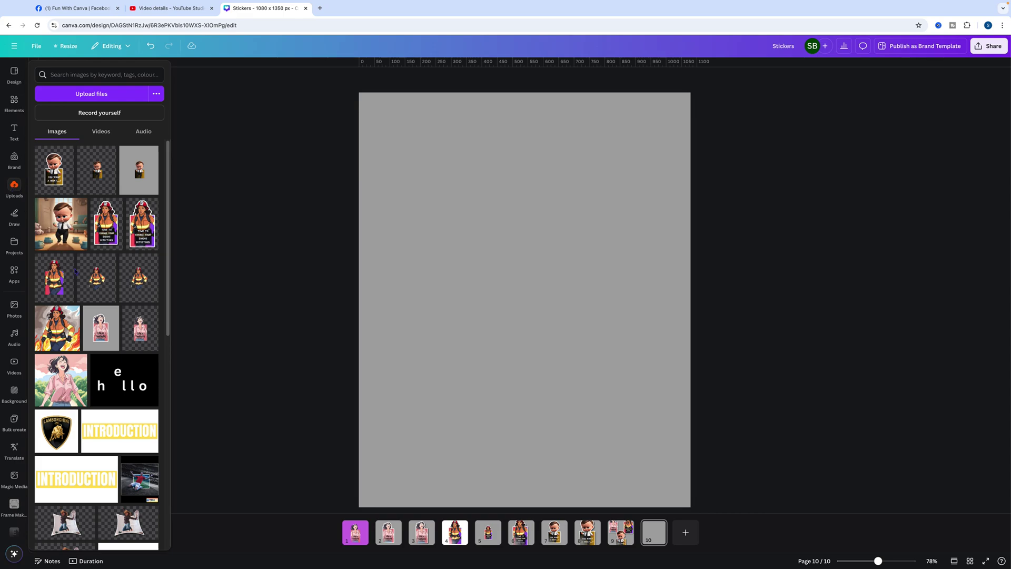
pyautogui.scroll(-5, 104, 373)
pyautogui.scroll(3, 113, 382)
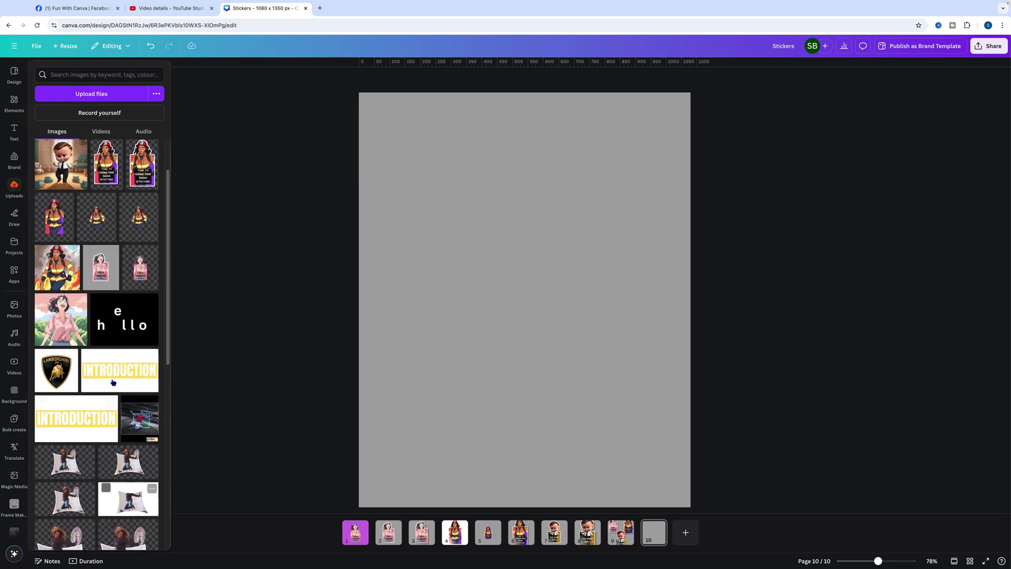
pyautogui.scroll(1, 112, 382)
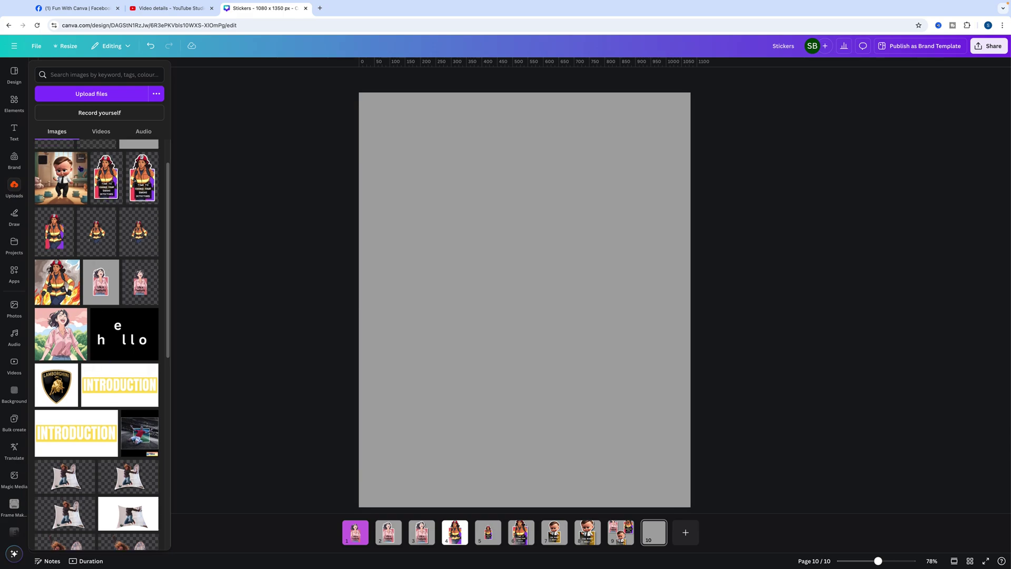
pyautogui.click(81, 158)
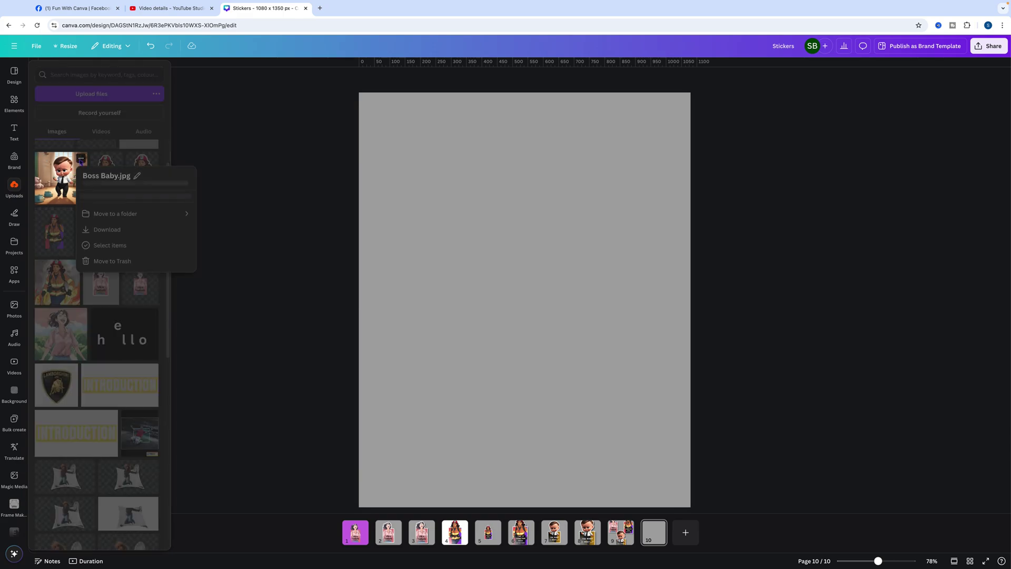
pyautogui.click(80, 158)
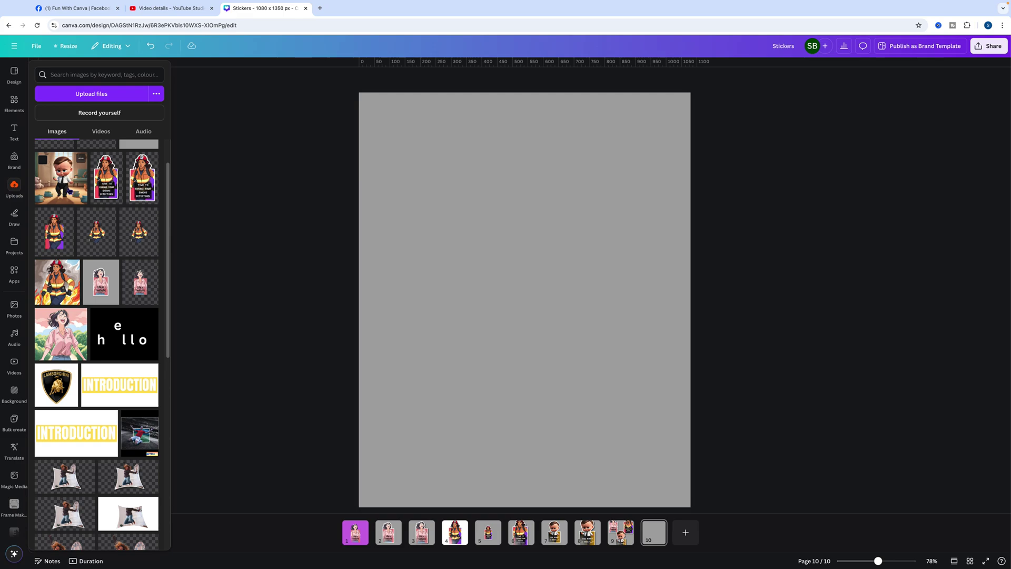
pyautogui.click(60, 179)
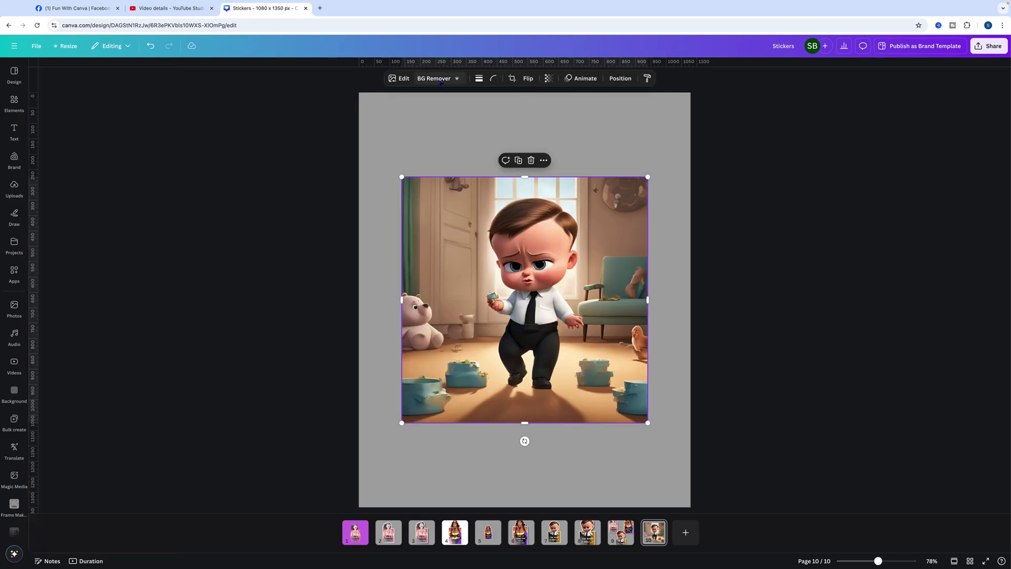
# Remove the Boss Baby image's background and crop its sides to about 384 px wide
pyautogui.click(437, 79)
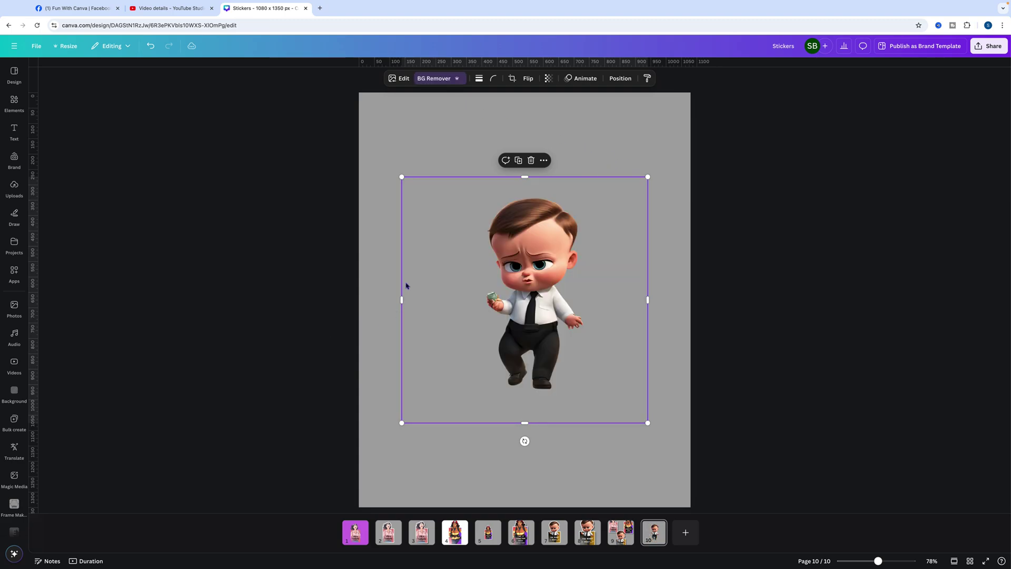
pyautogui.moveTo(463, 304); pyautogui.dragTo(474, 301)
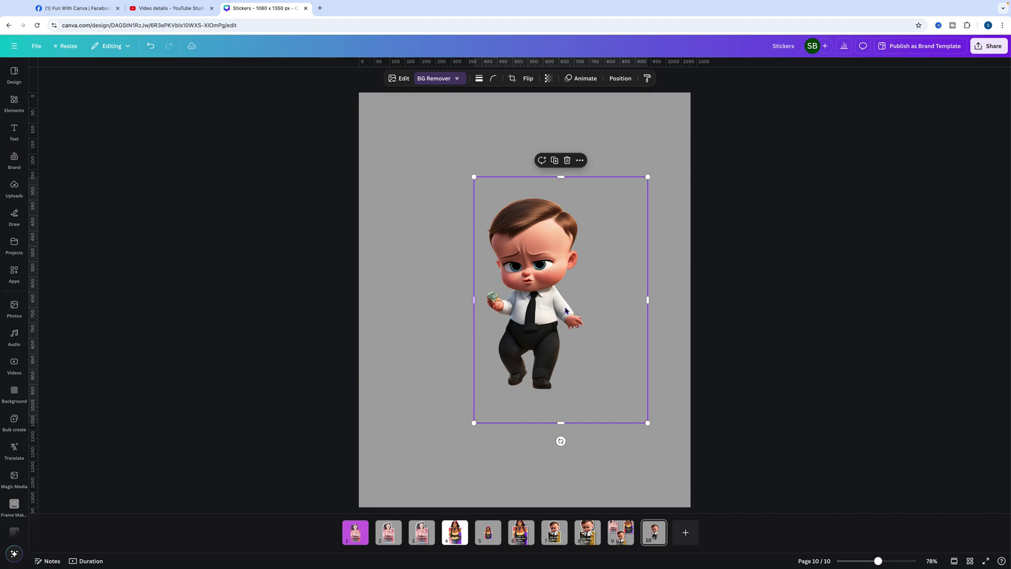
pyautogui.moveTo(647, 301); pyautogui.dragTo(592, 303)
pyautogui.click(21, 112)
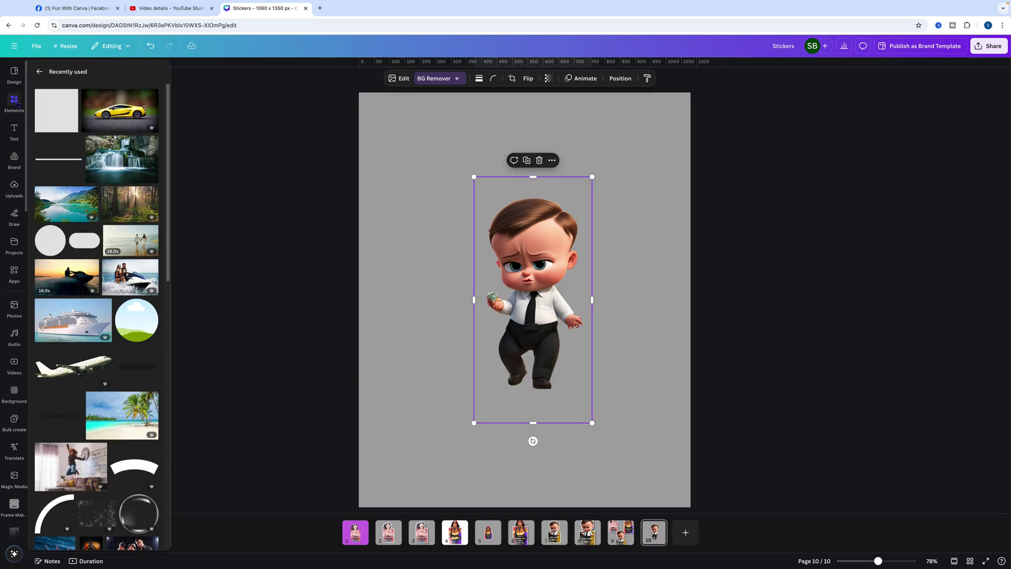
# Add a red square and fit it over the baby's body below the face, slightly widened
pyautogui.click(71, 96)
pyautogui.click(65, 125)
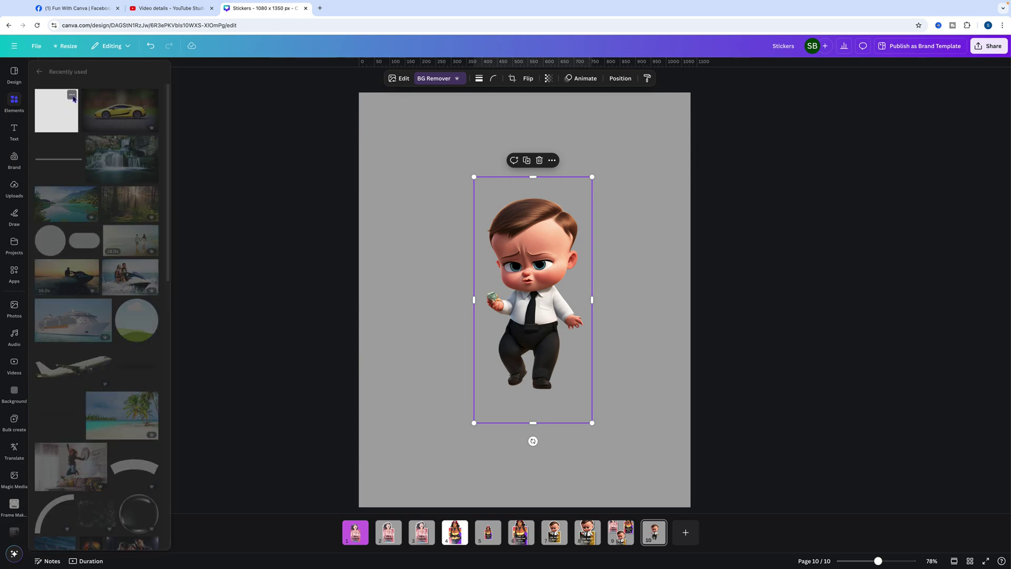
pyautogui.click(72, 126)
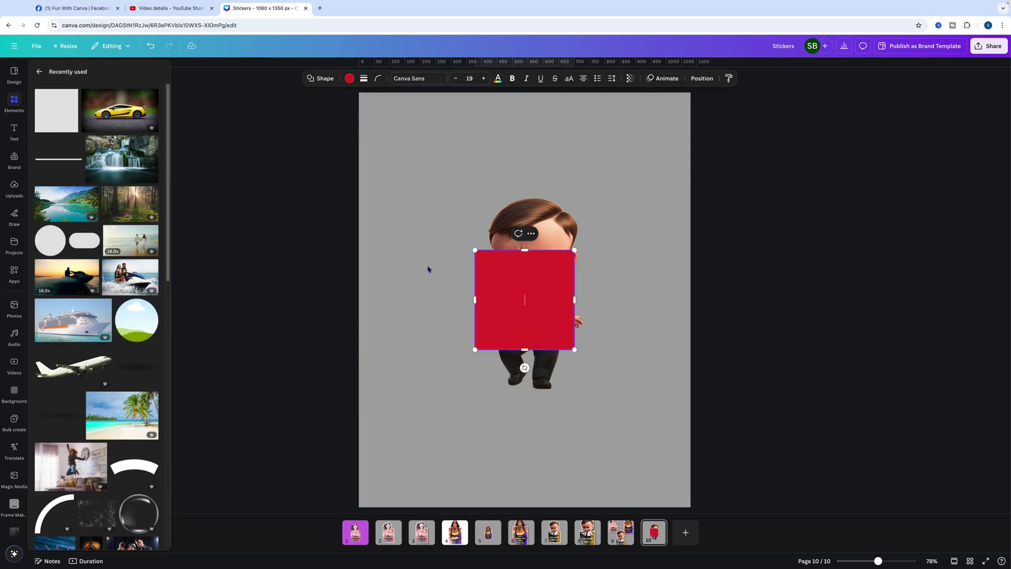
pyautogui.click(525, 277)
pyautogui.moveTo(537, 263); pyautogui.dragTo(540, 302)
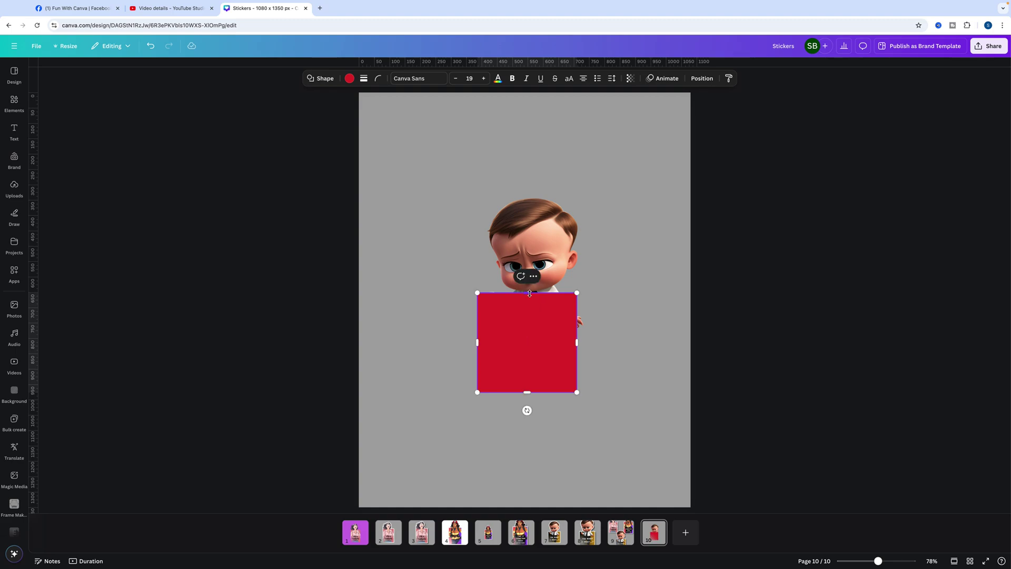
pyautogui.moveTo(528, 292); pyautogui.dragTo(530, 293)
pyautogui.moveTo(577, 341); pyautogui.dragTo(588, 341)
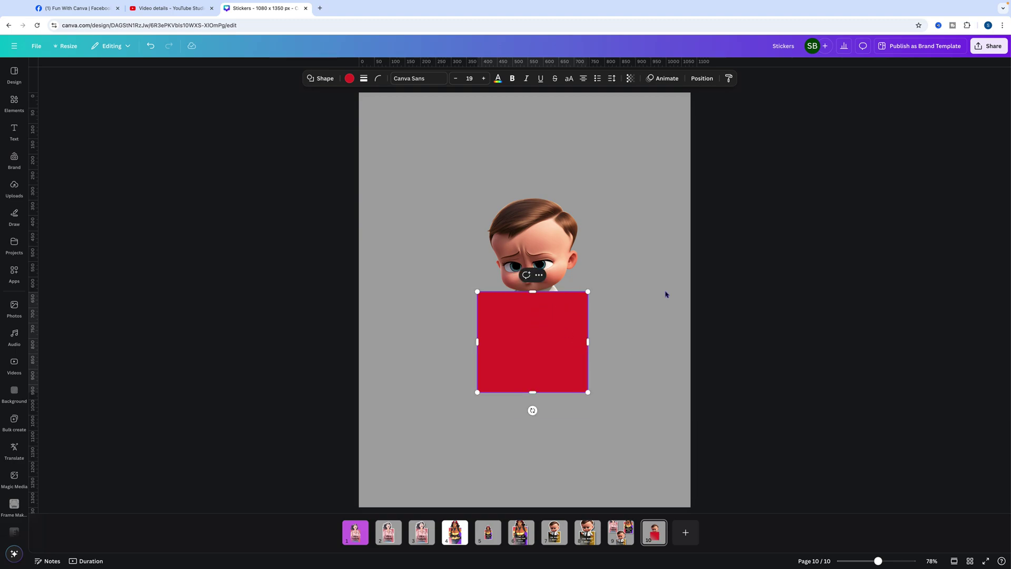
# Send the red square to the back, behind the baby cutout
pyautogui.rightClick(579, 303)
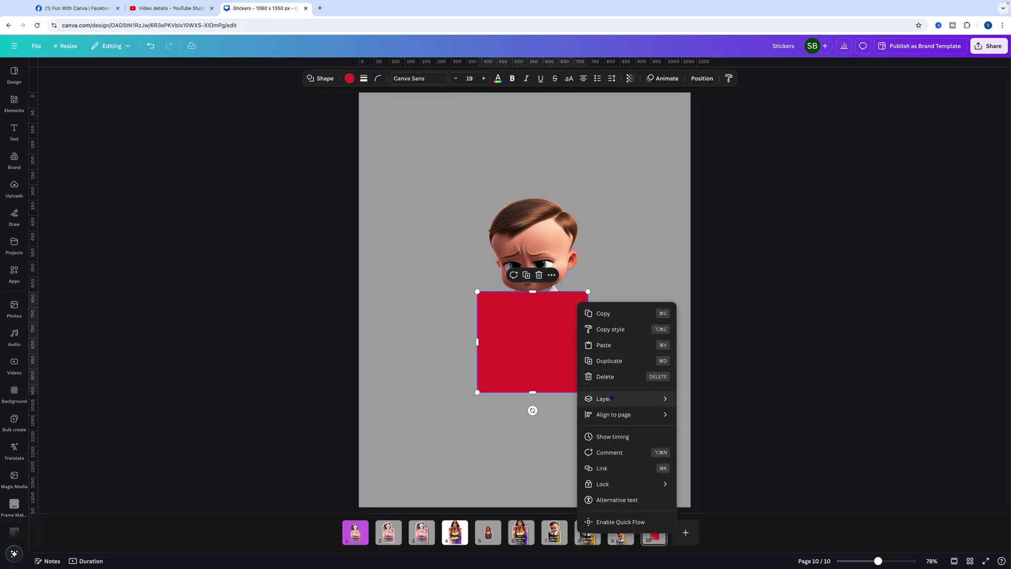
pyautogui.moveTo(610, 398)
pyautogui.click(712, 446)
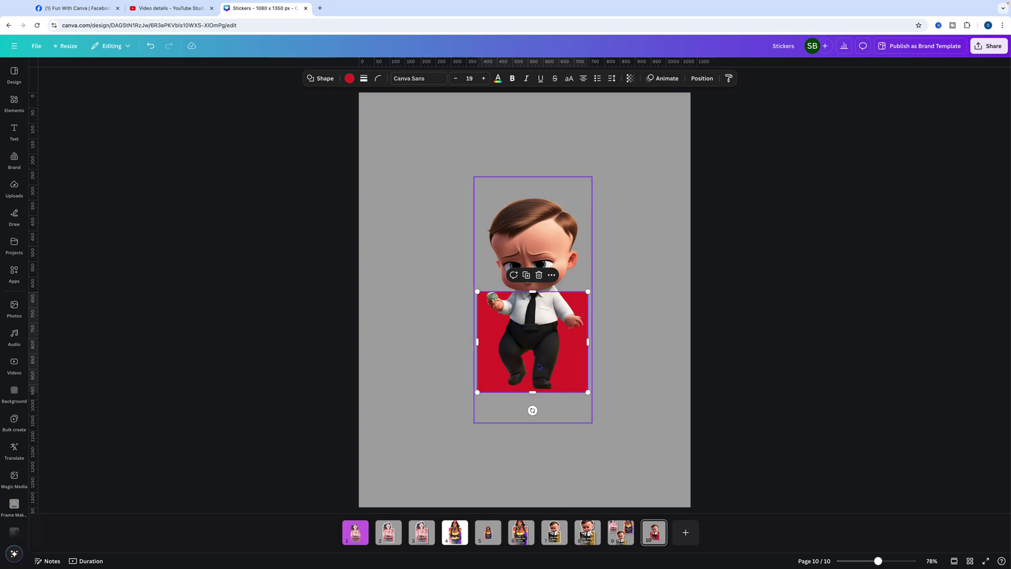
pyautogui.click(639, 314)
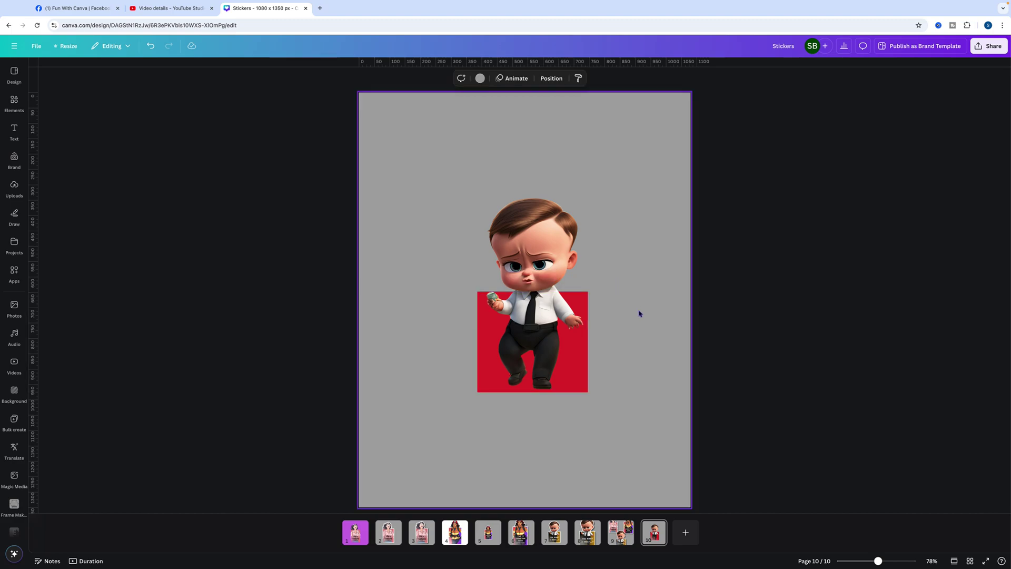
pyautogui.click(14, 132)
pyautogui.press('Escape')
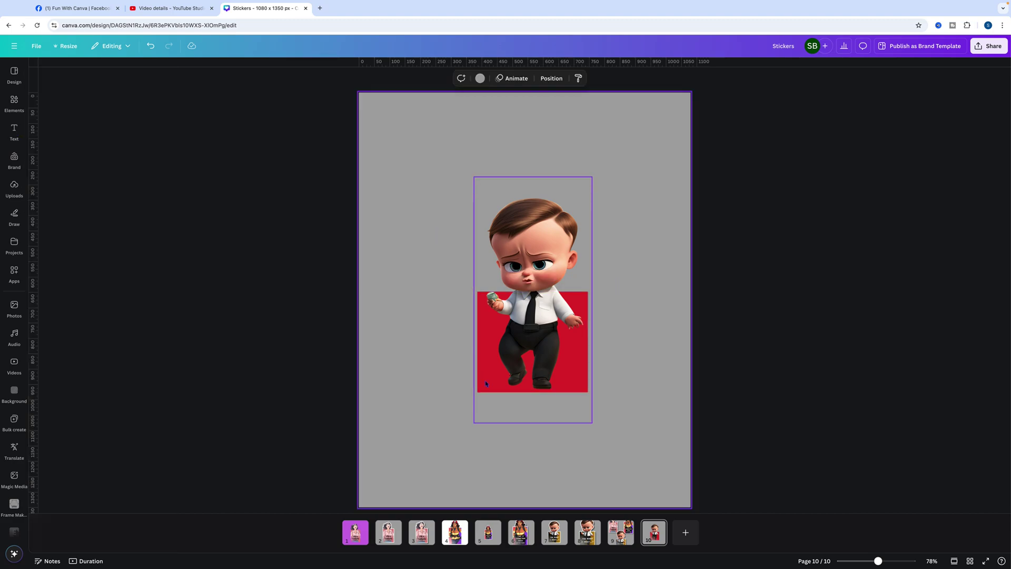
# Select the red square's layer from the Layers list and open its colour options
pyautogui.click(486, 384)
pyautogui.rightClick(486, 384)
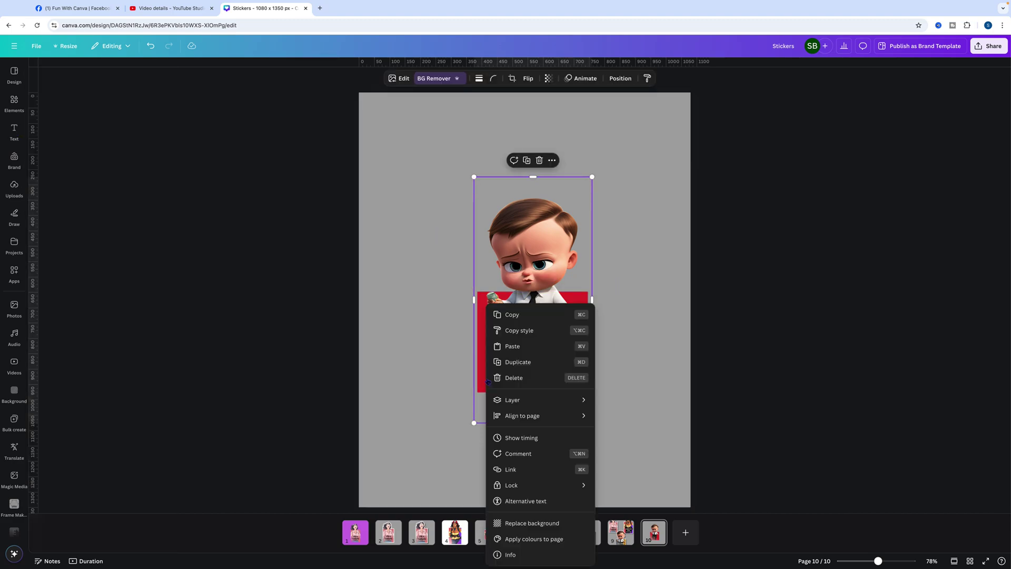
pyautogui.moveTo(531, 402)
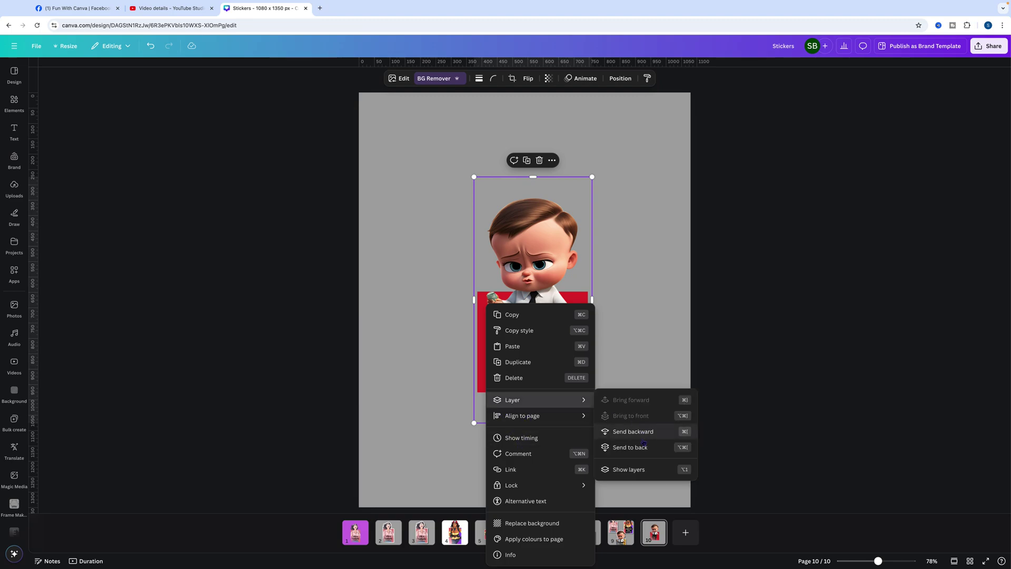
pyautogui.click(627, 468)
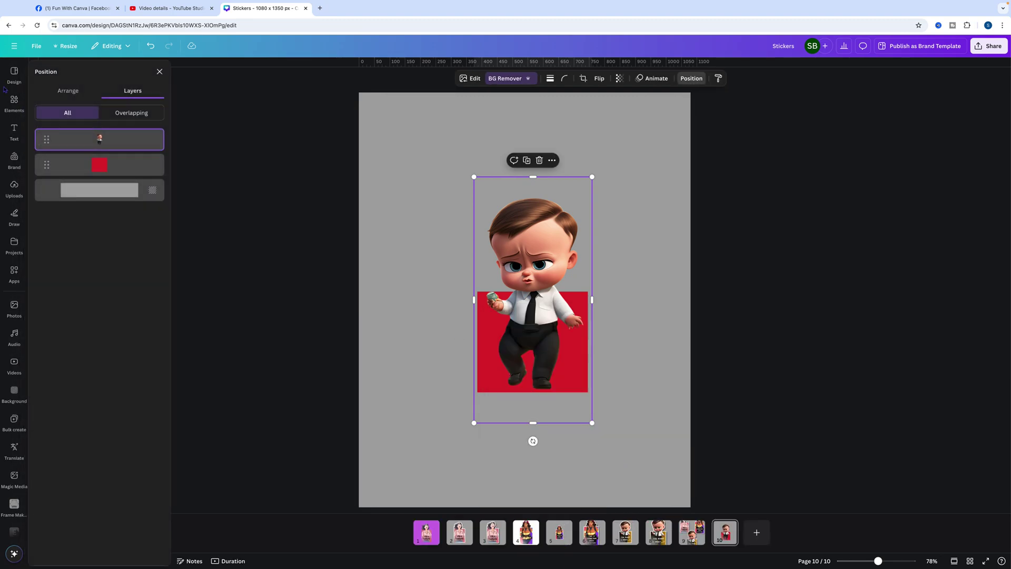
pyautogui.click(127, 164)
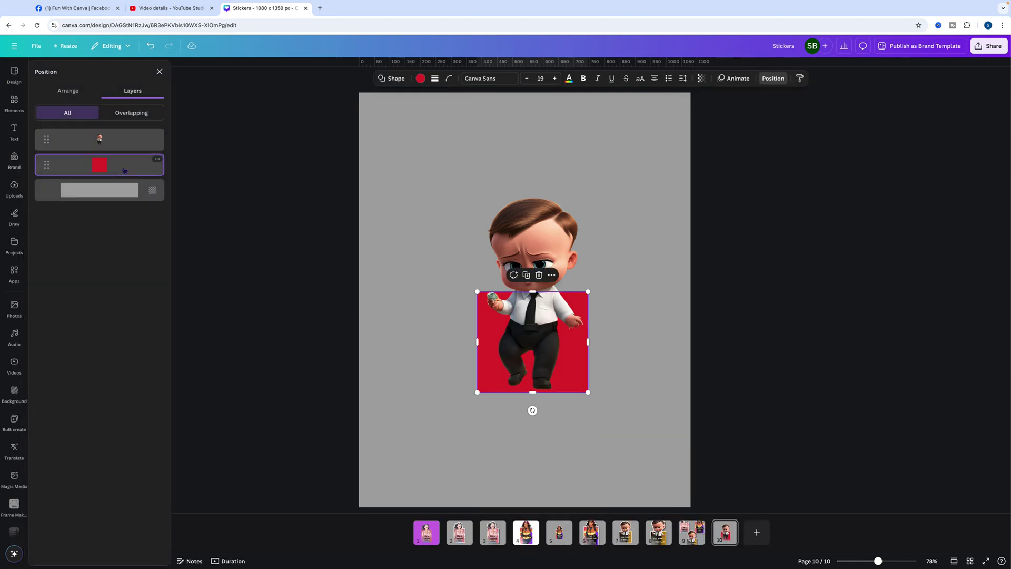
pyautogui.click(421, 78)
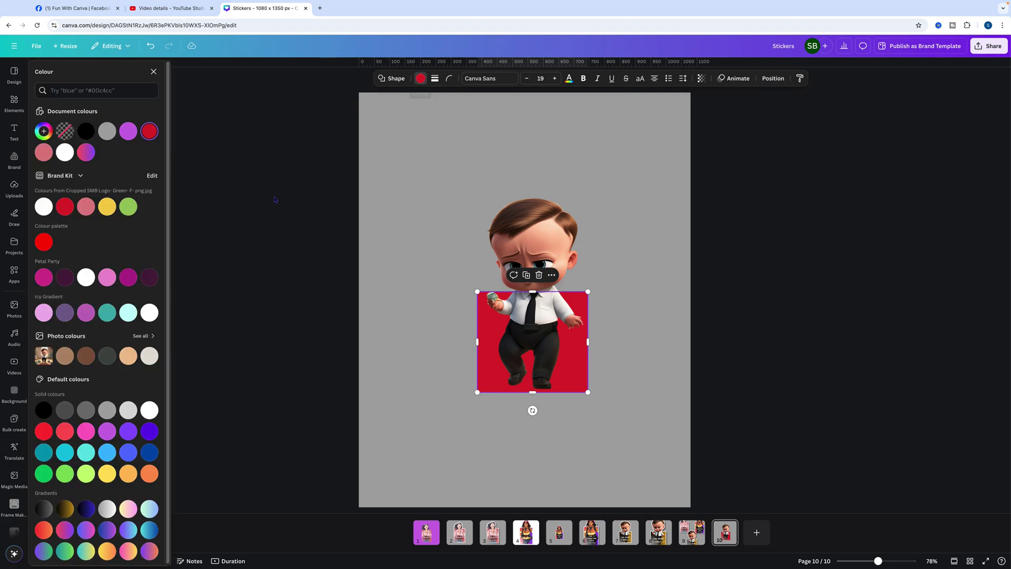
# Fill the square with the black-to-gold linear gradient, then go to page 7
pyautogui.click(65, 509)
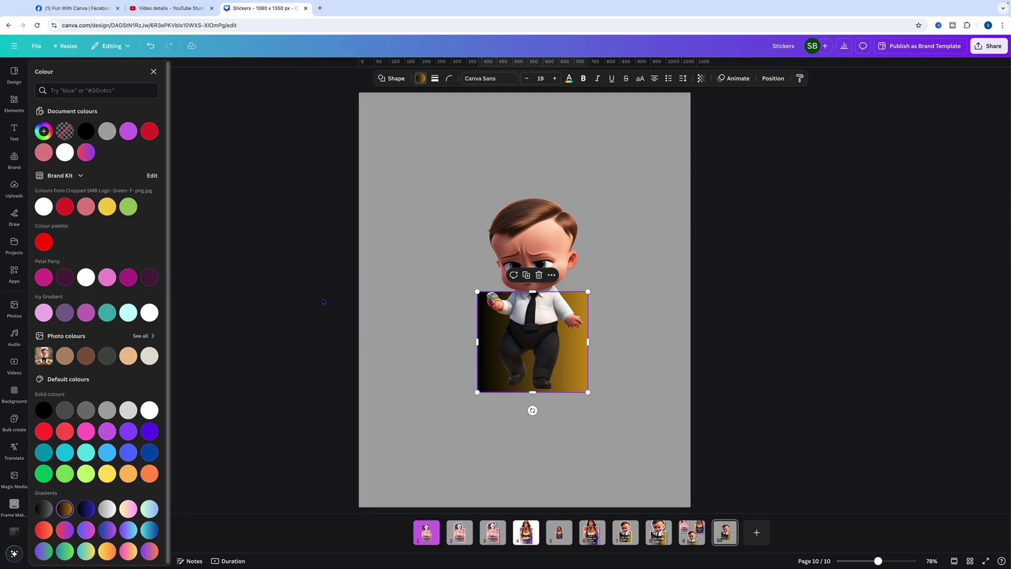
pyautogui.click(625, 532)
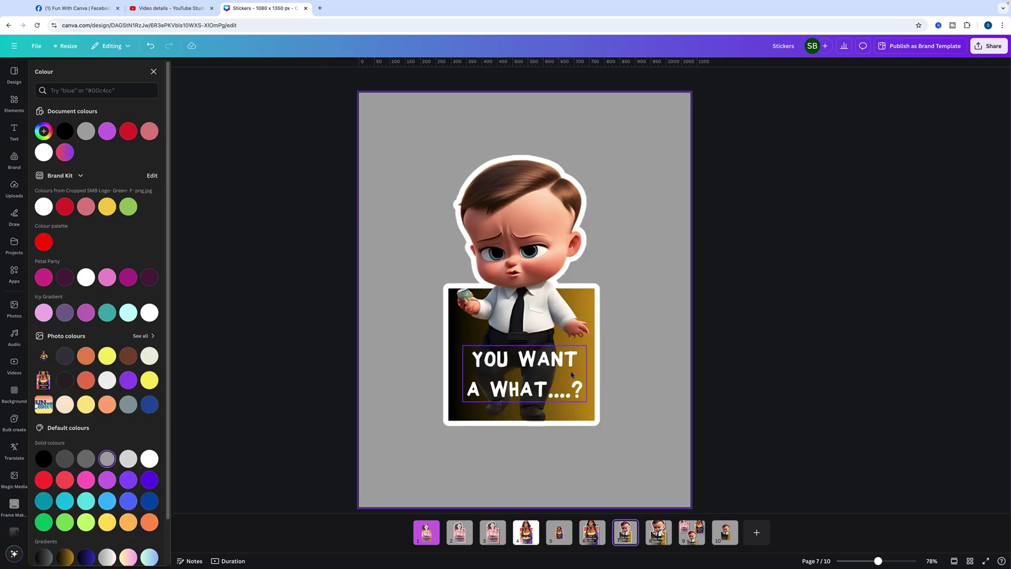
# Copy the 'YOU WANT A WHAT....?' caption from page 7 onto page 10's gradient square at size 42.2
pyautogui.click(523, 360)
pyautogui.rightClick(523, 360)
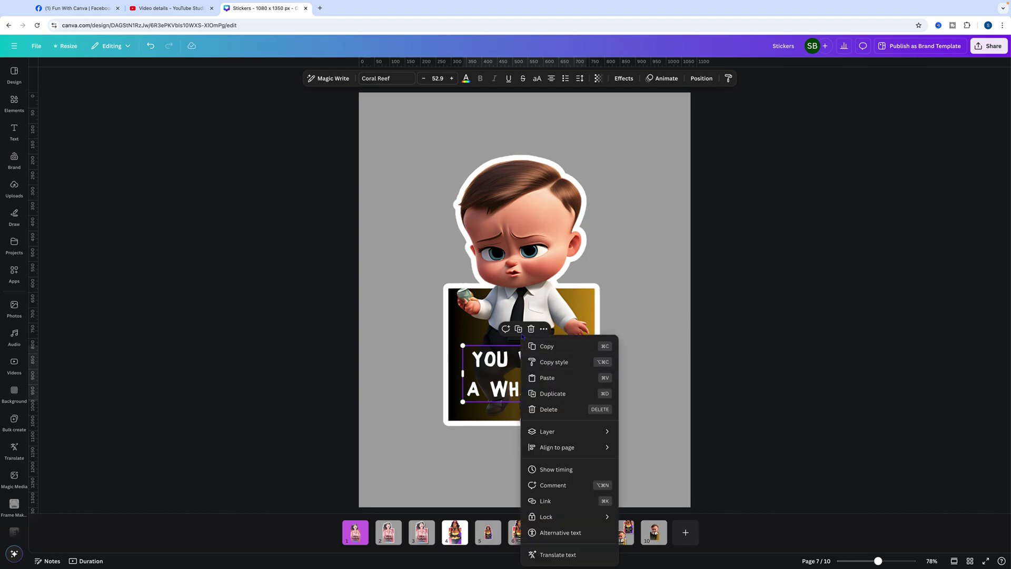
pyautogui.click(543, 347)
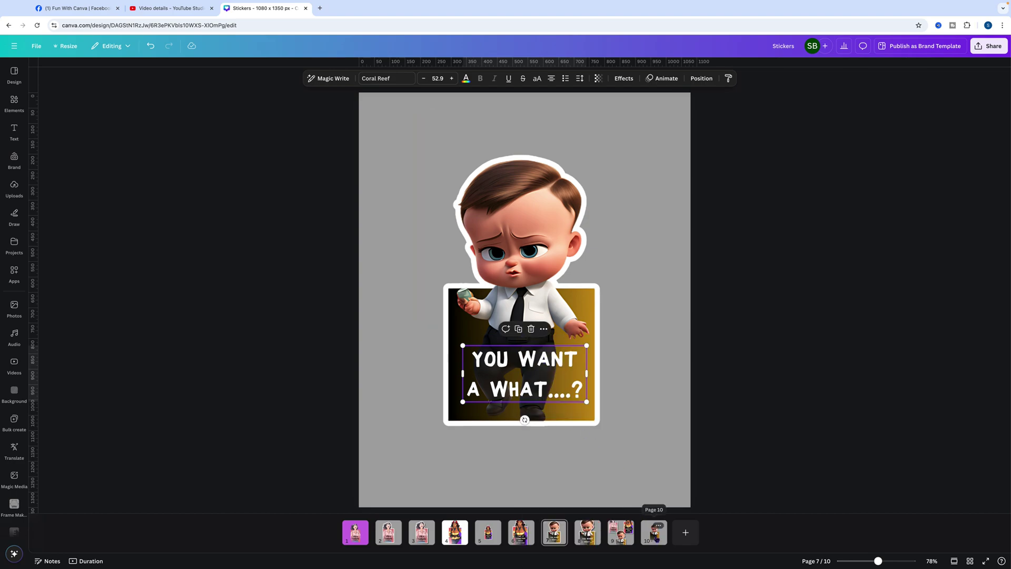
pyautogui.click(654, 531)
pyautogui.click(563, 351)
pyautogui.rightClick(531, 352)
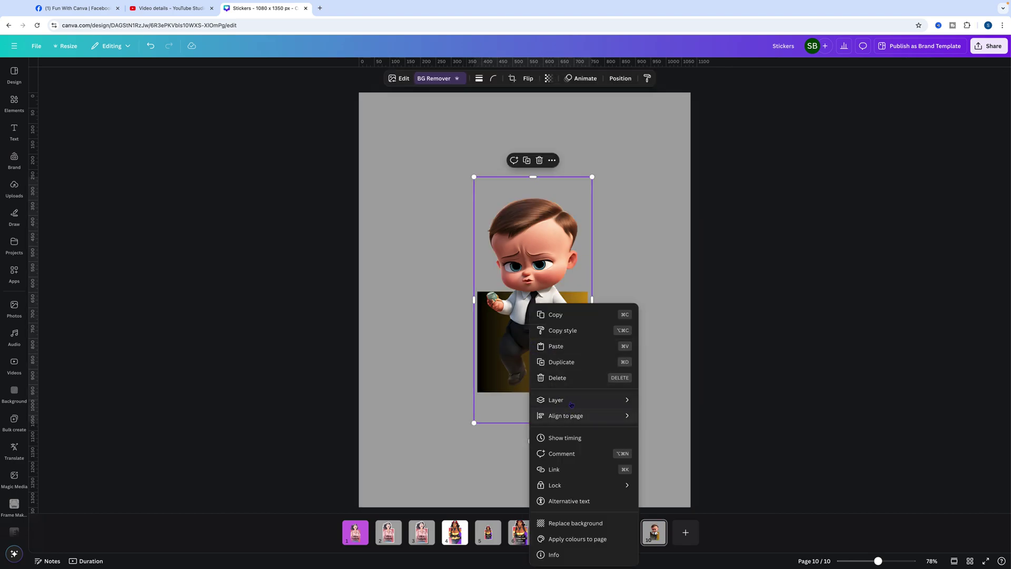
pyautogui.click(558, 346)
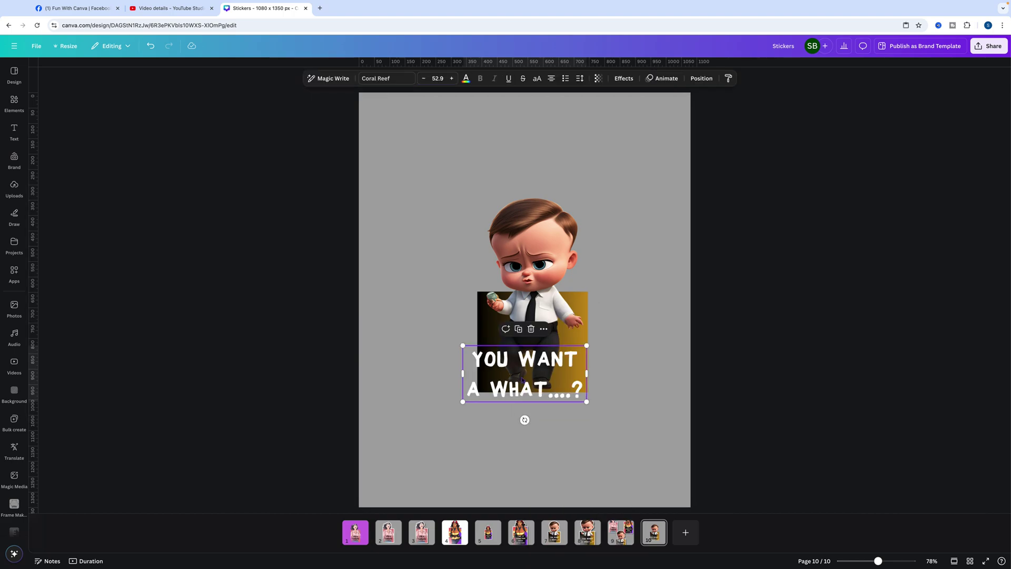
pyautogui.moveTo(532, 356); pyautogui.dragTo(555, 347)
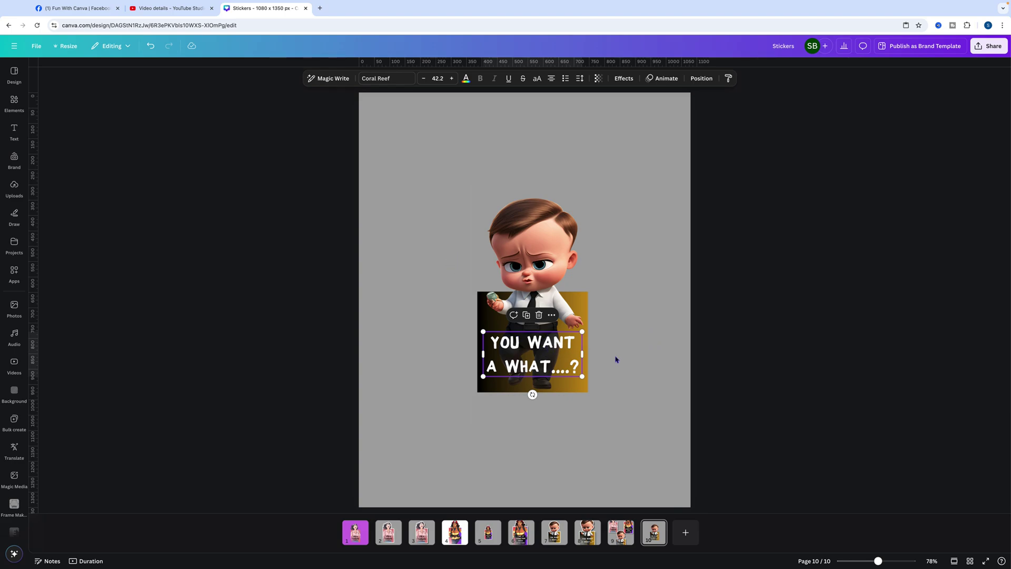
pyautogui.click(629, 346)
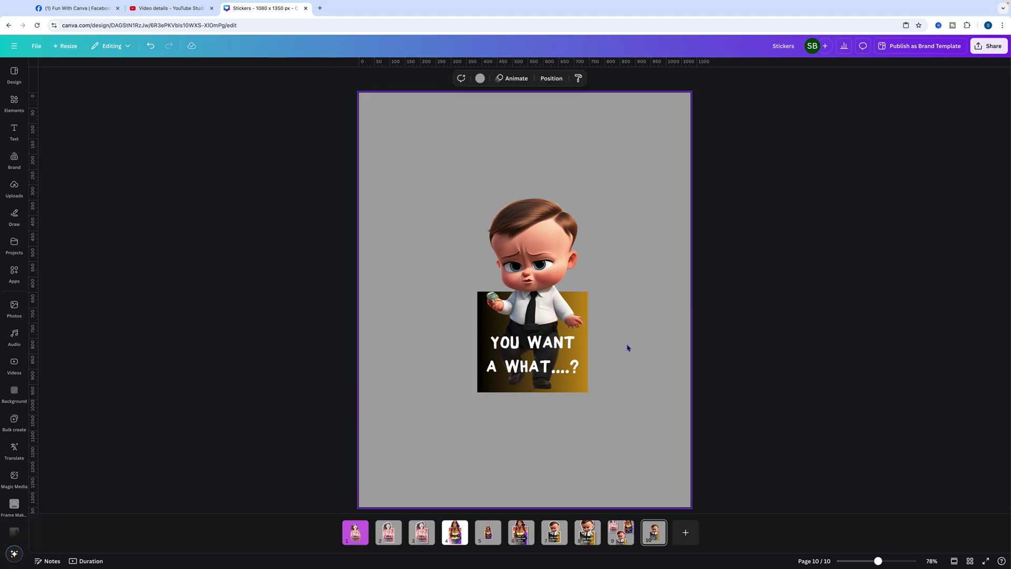
# Download only page 10 as Stickers.png, then add a blank page 11
pyautogui.click(989, 46)
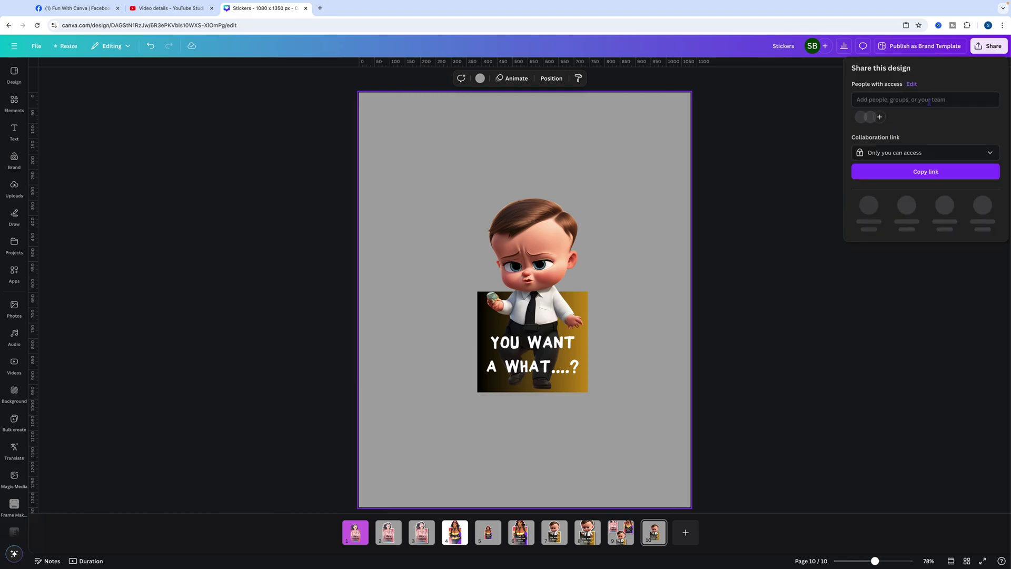
pyautogui.click(869, 205)
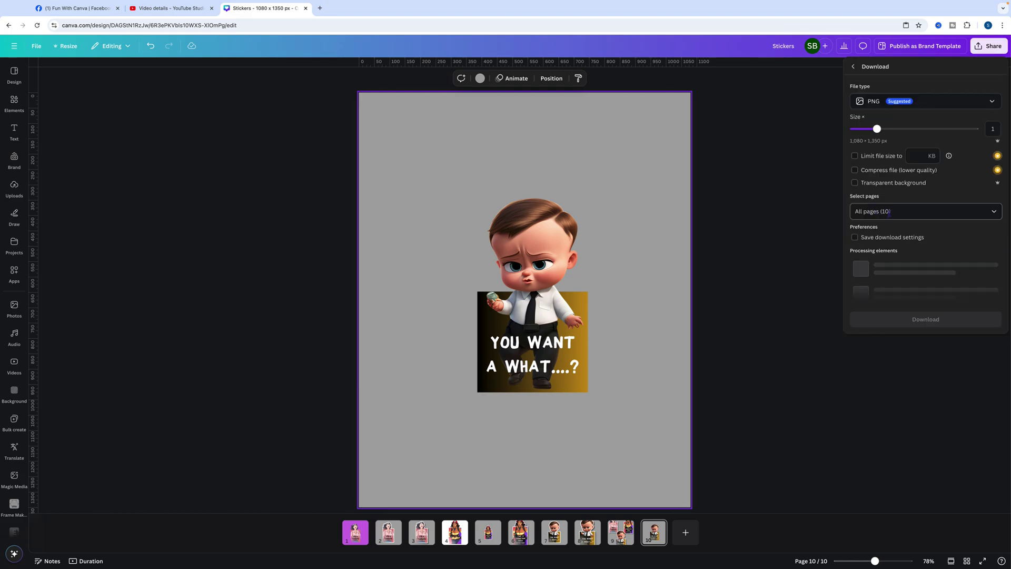
pyautogui.click(874, 211)
pyautogui.click(889, 255)
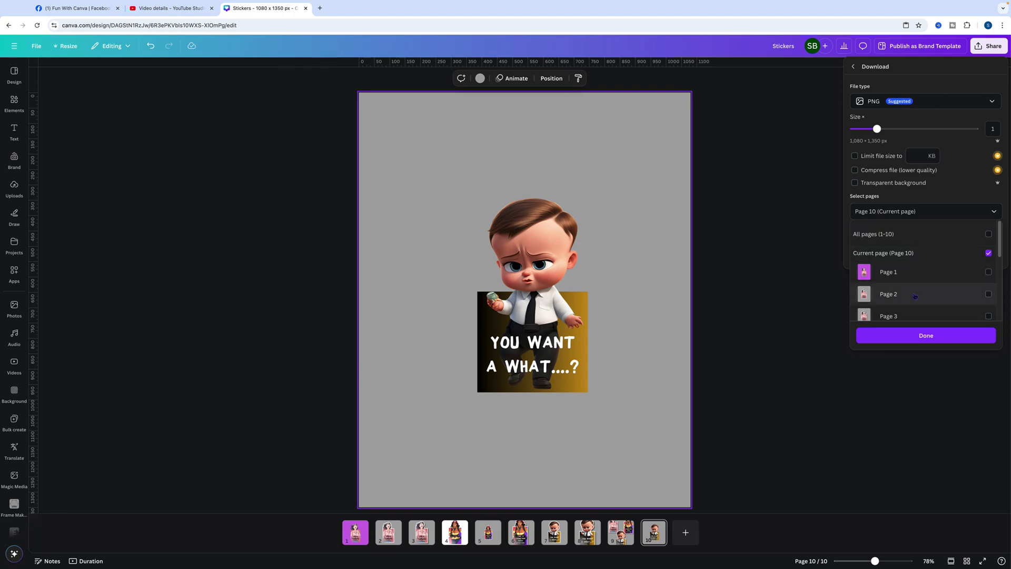
pyautogui.click(939, 337)
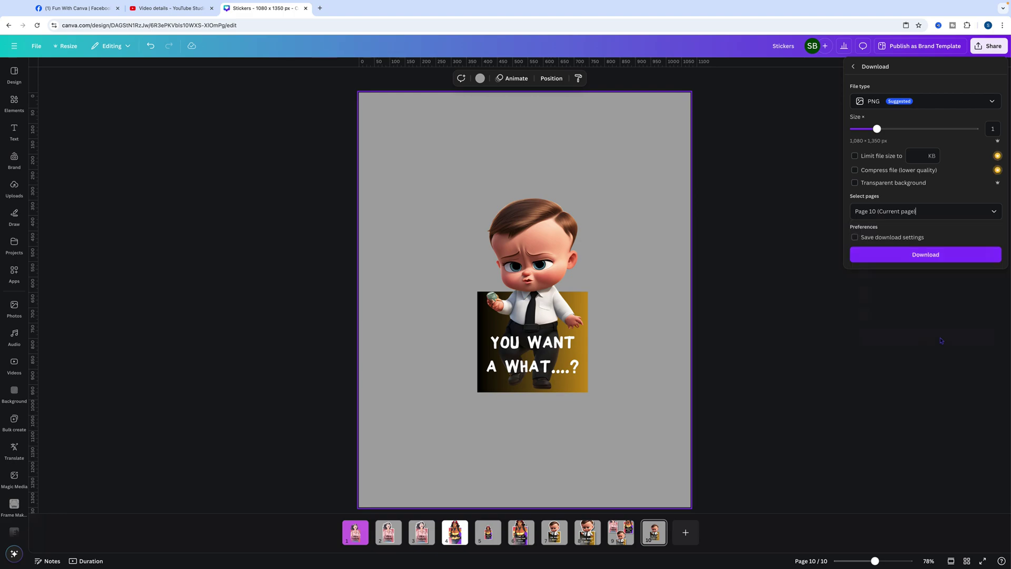
pyautogui.click(928, 256)
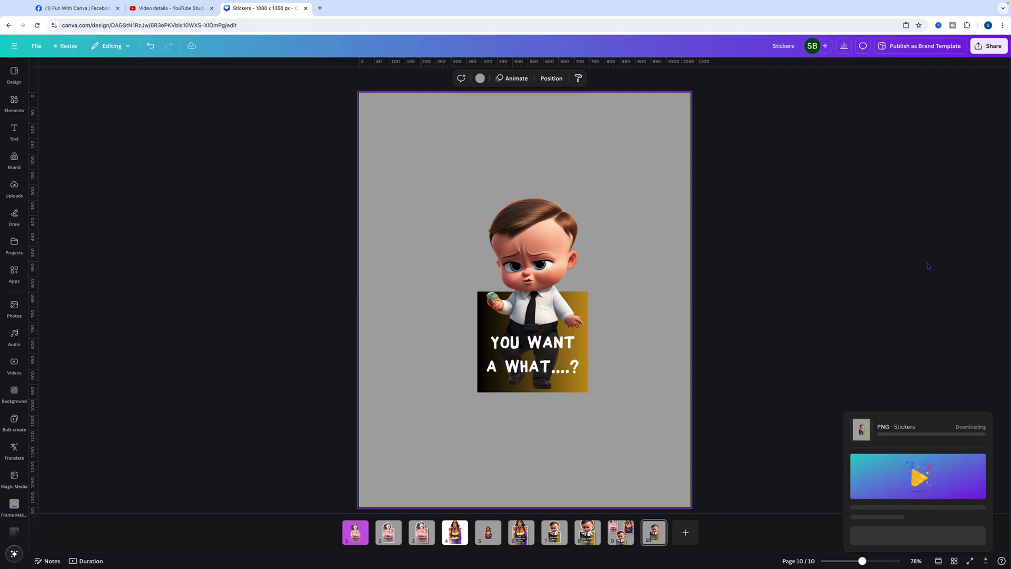
pyautogui.click(687, 531)
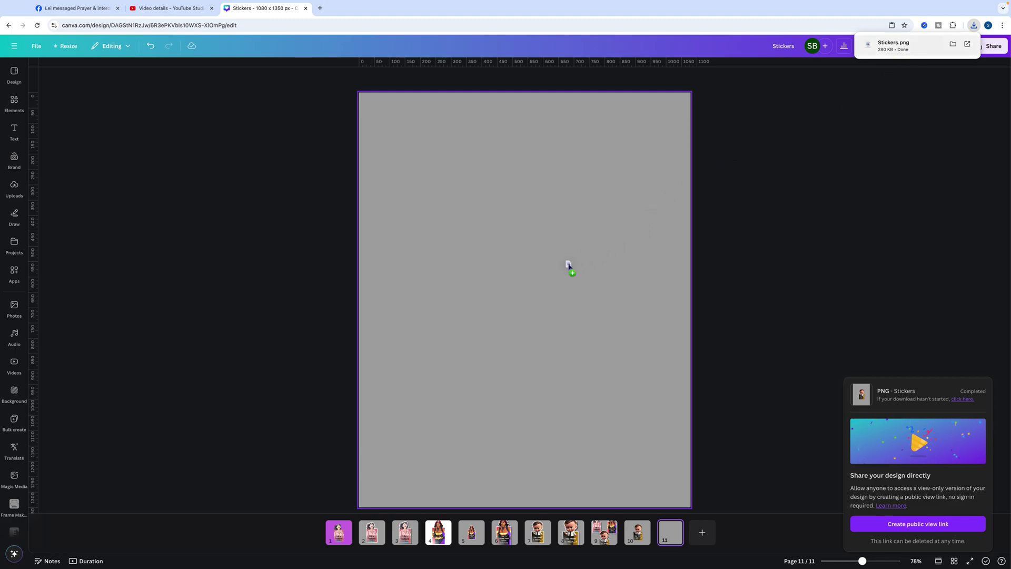
# Paste the downloaded Stickers.png onto page 11 and stretch it to fill the page
pyautogui.hotkey('ctrl', 'v')
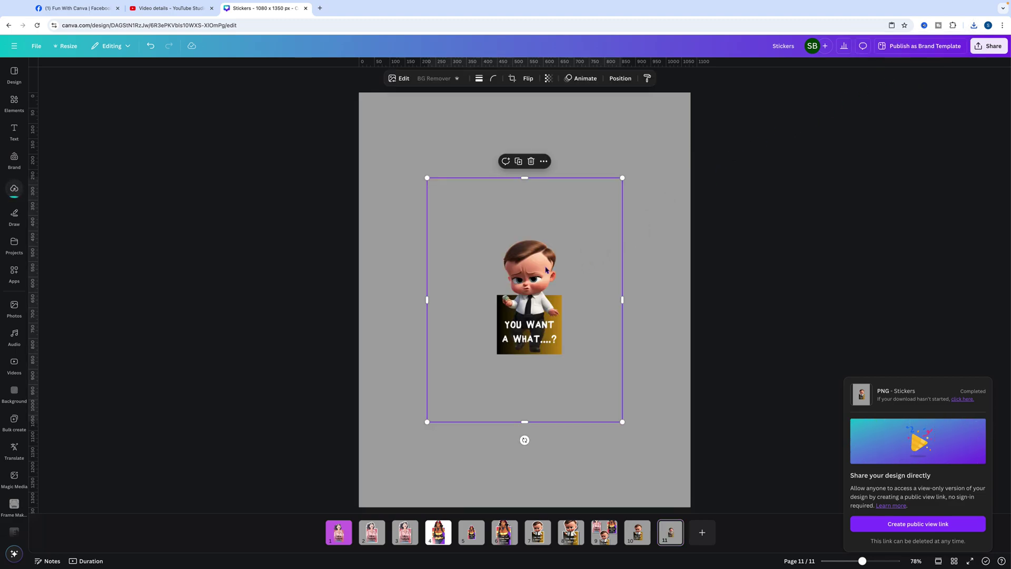
pyautogui.moveTo(427, 177); pyautogui.dragTo(359, 92)
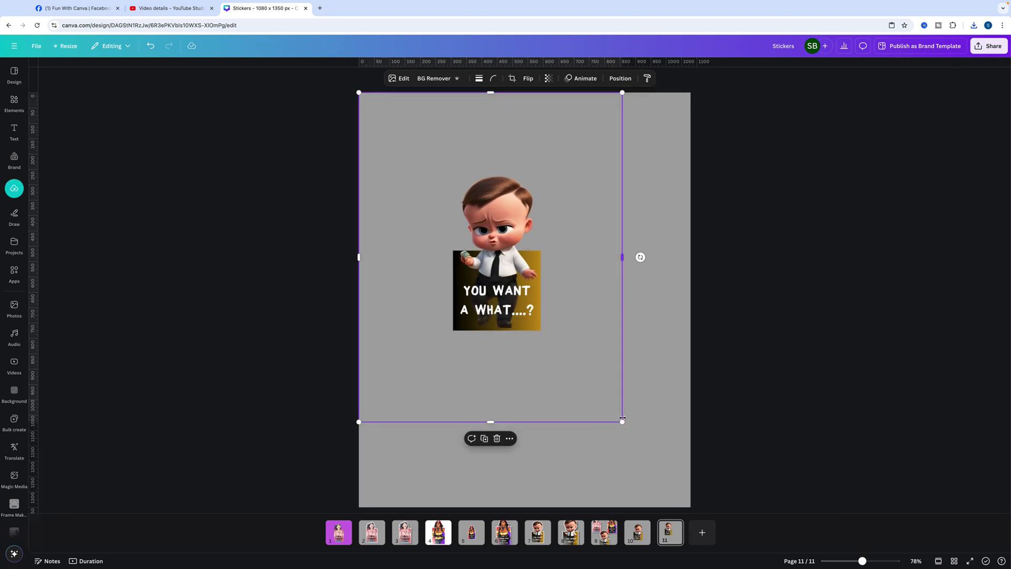
pyautogui.moveTo(623, 422); pyautogui.dragTo(691, 507)
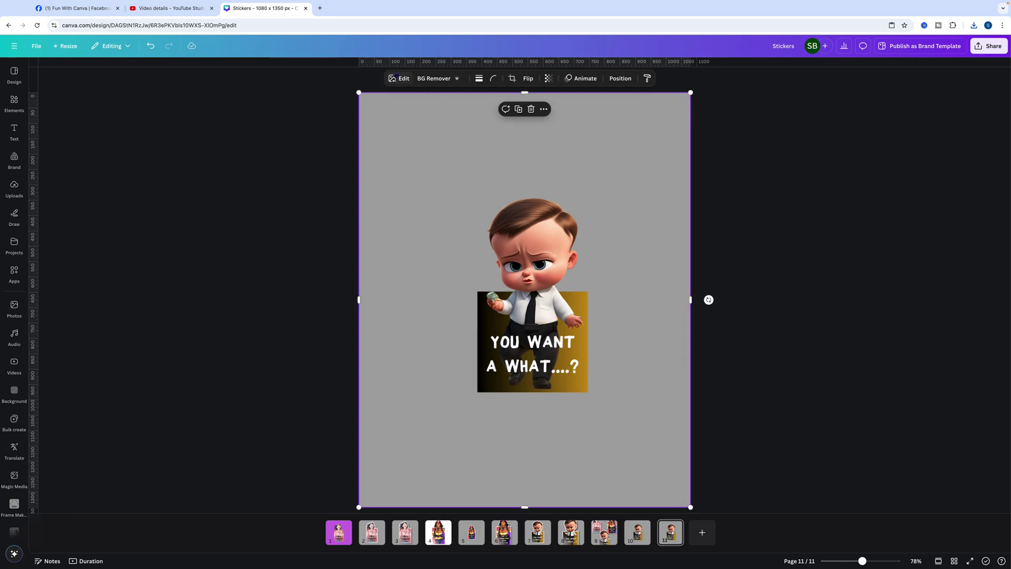
pyautogui.click(398, 78)
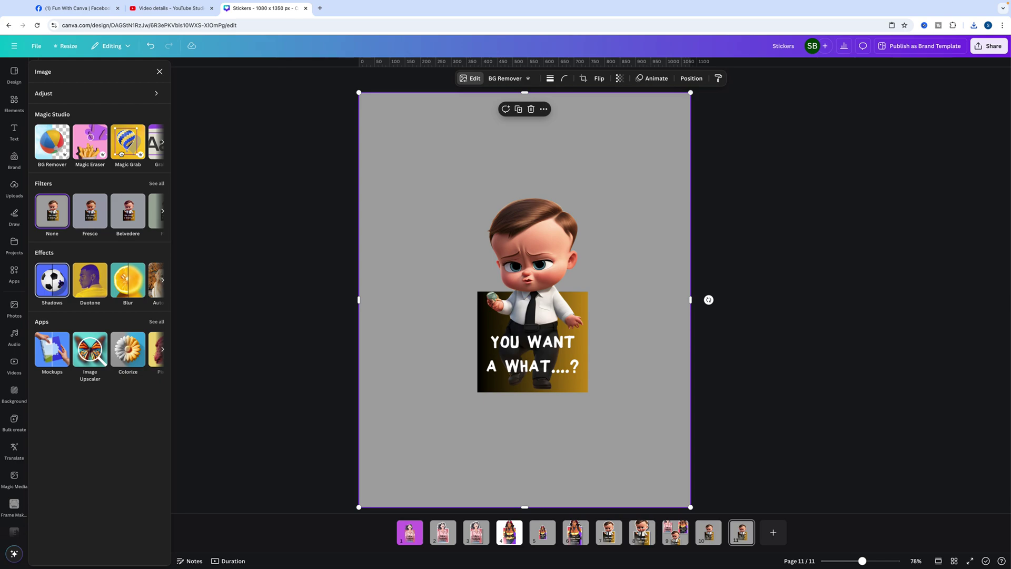
pyautogui.click(53, 279)
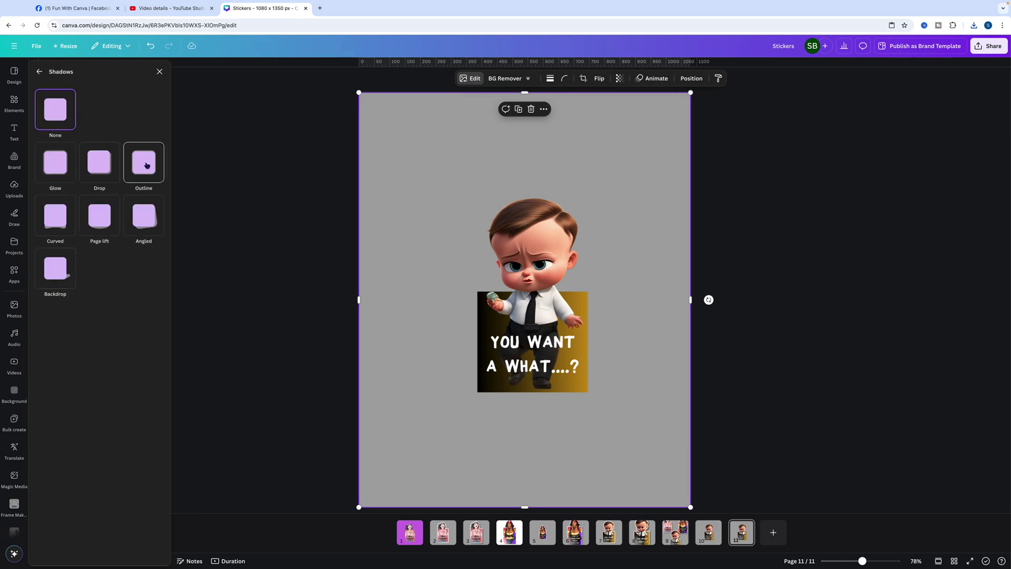
pyautogui.click(145, 167)
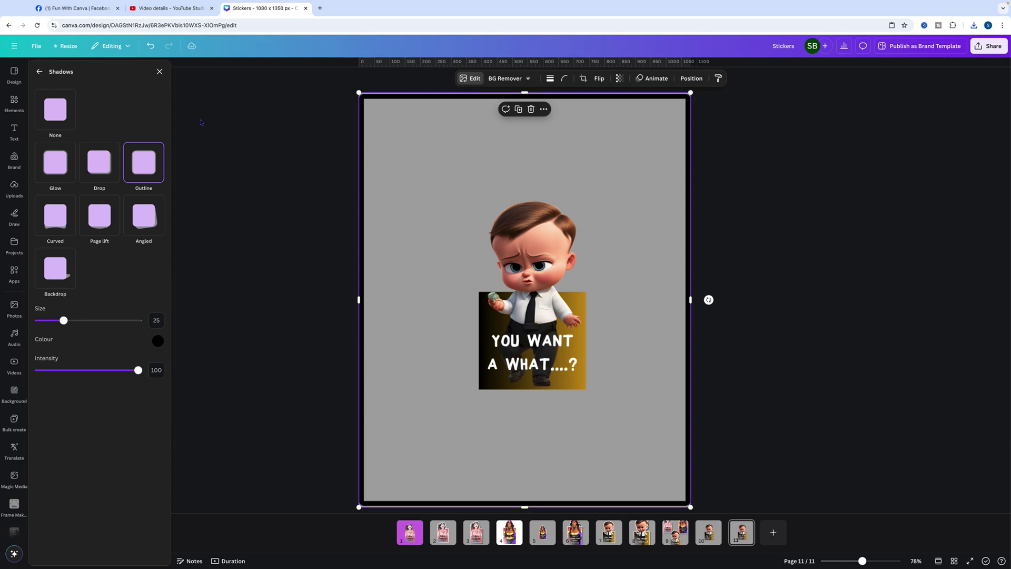
pyautogui.click(159, 72)
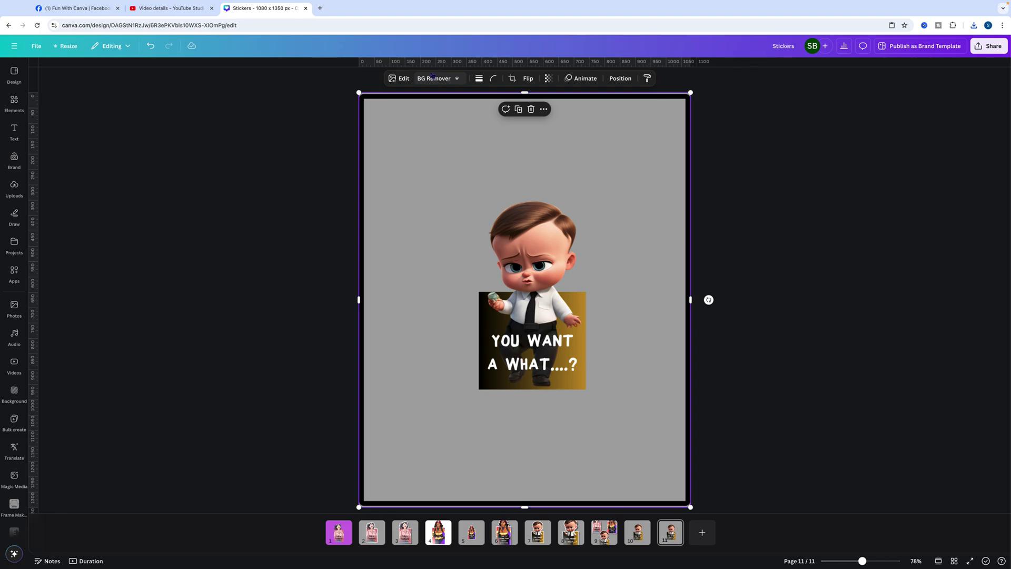
pyautogui.click(150, 45)
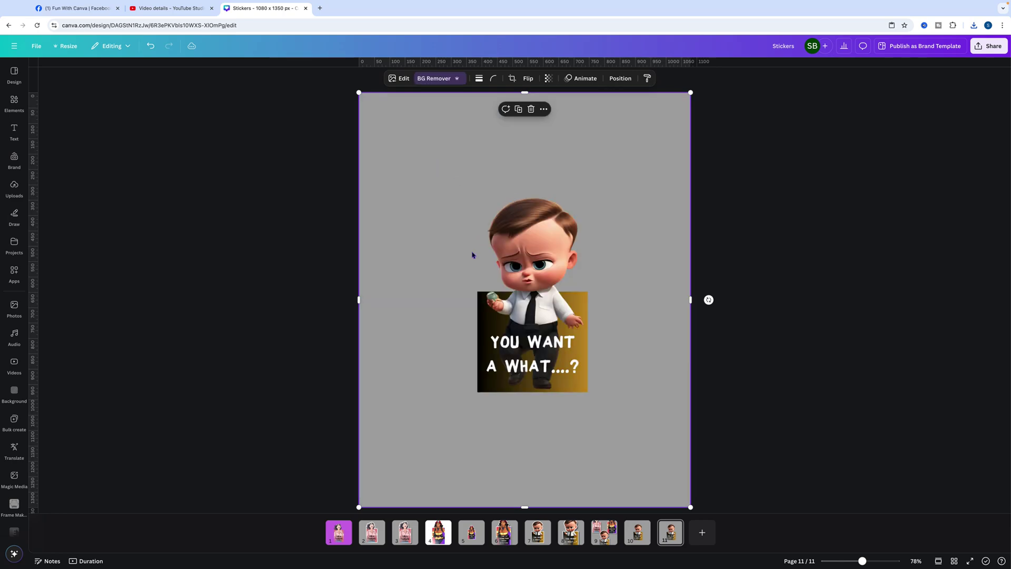
# Crop all four sides of the sticker image tightly around the Boss Baby and caption
pyautogui.moveTo(358, 300); pyautogui.dragTo(456, 300)
pyautogui.moveTo(690, 299); pyautogui.dragTo(611, 300)
pyautogui.moveTo(532, 92); pyautogui.dragTo(533, 185)
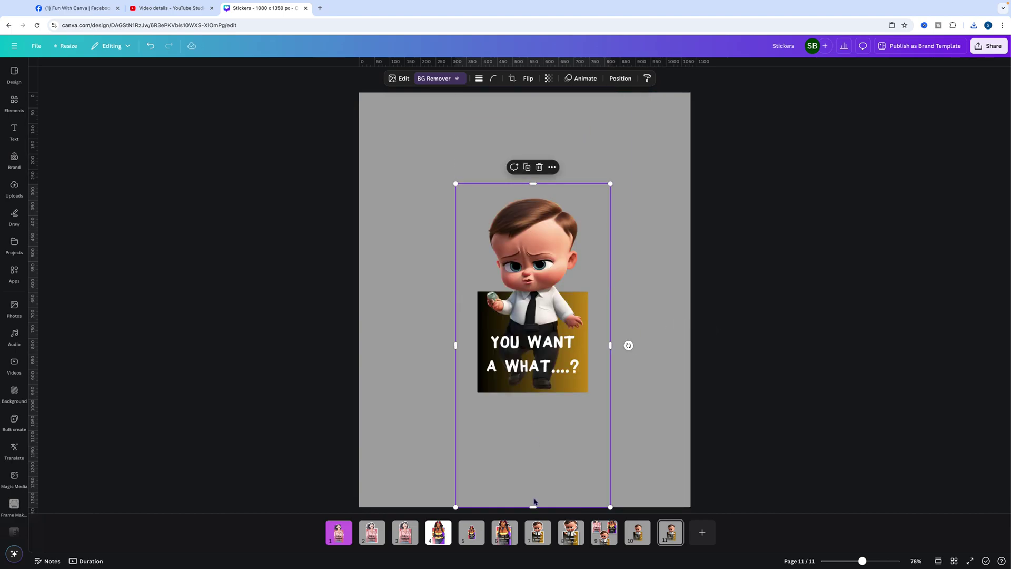
pyautogui.moveTo(533, 507); pyautogui.dragTo(533, 415)
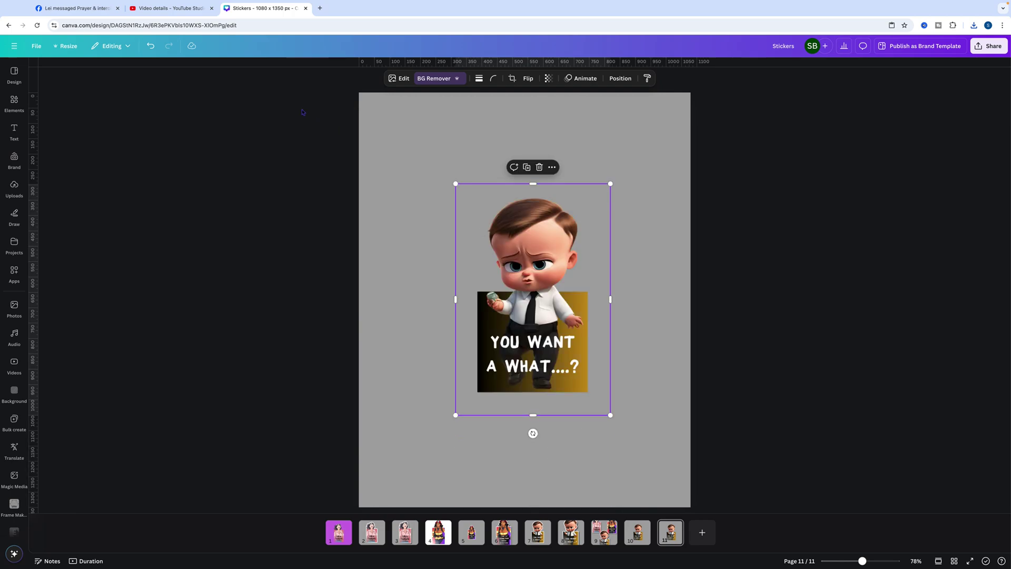
pyautogui.click(399, 79)
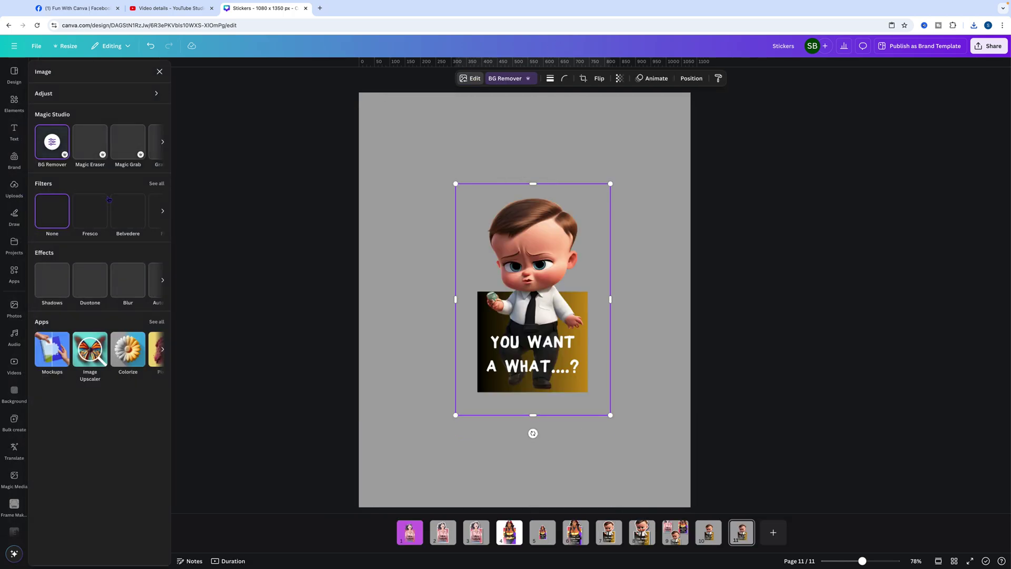
# Apply a white #FFFFFF Outline shadow effect to the sticker at size 20
pyautogui.click(57, 290)
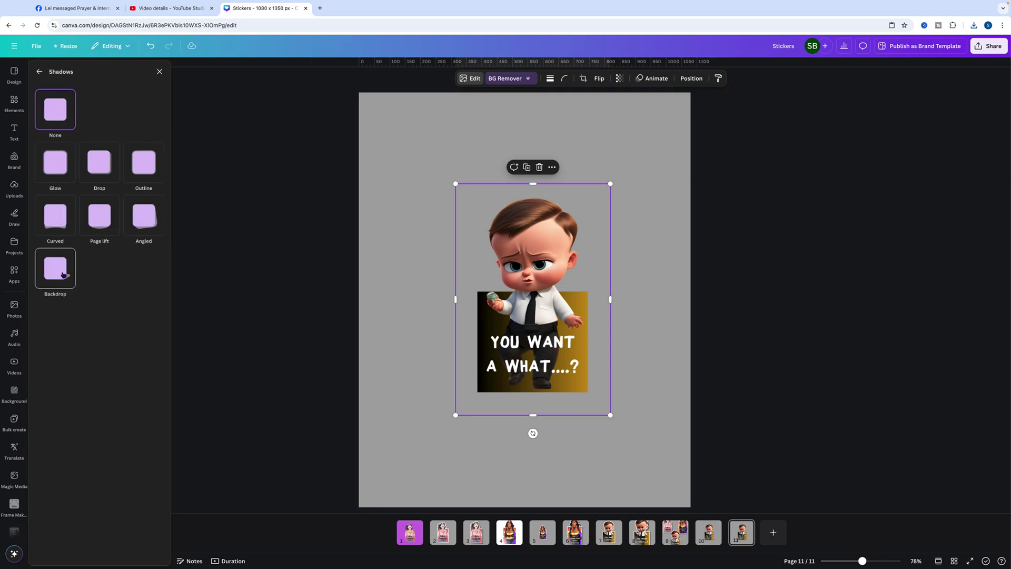
pyautogui.click(149, 168)
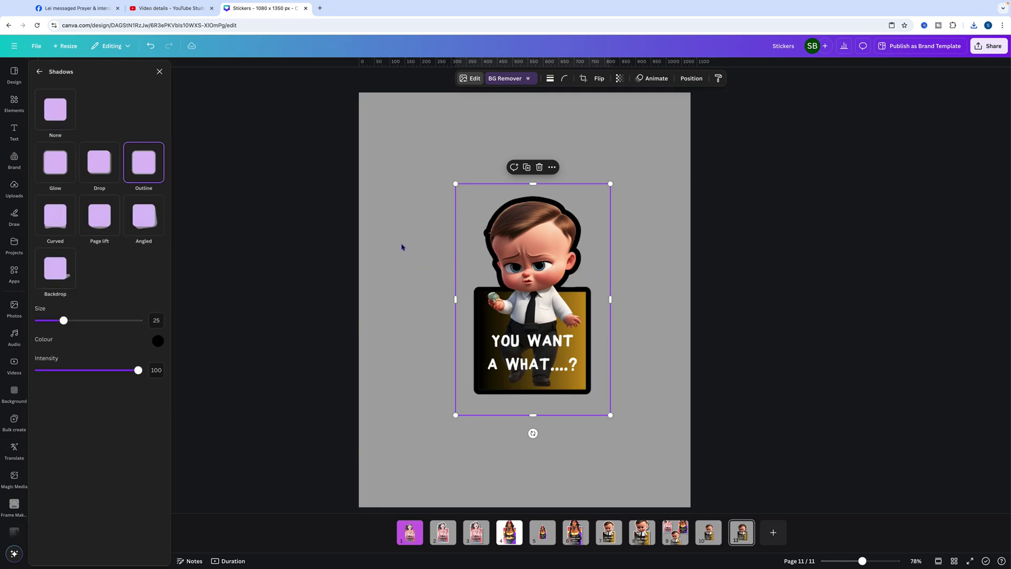
pyautogui.click(161, 347)
pyautogui.moveTo(160, 368); pyautogui.dragTo(145, 345)
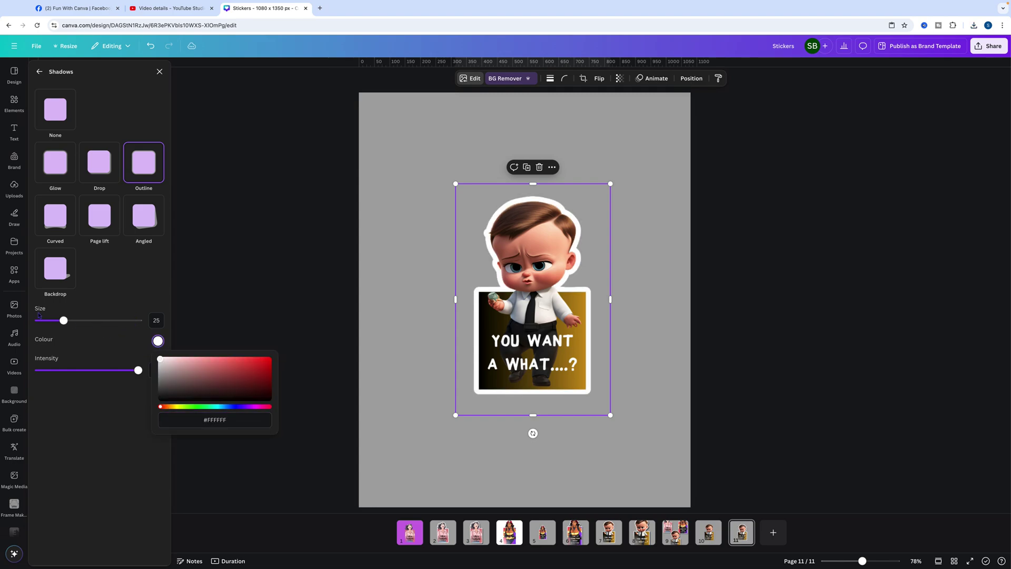
pyautogui.click(63, 320)
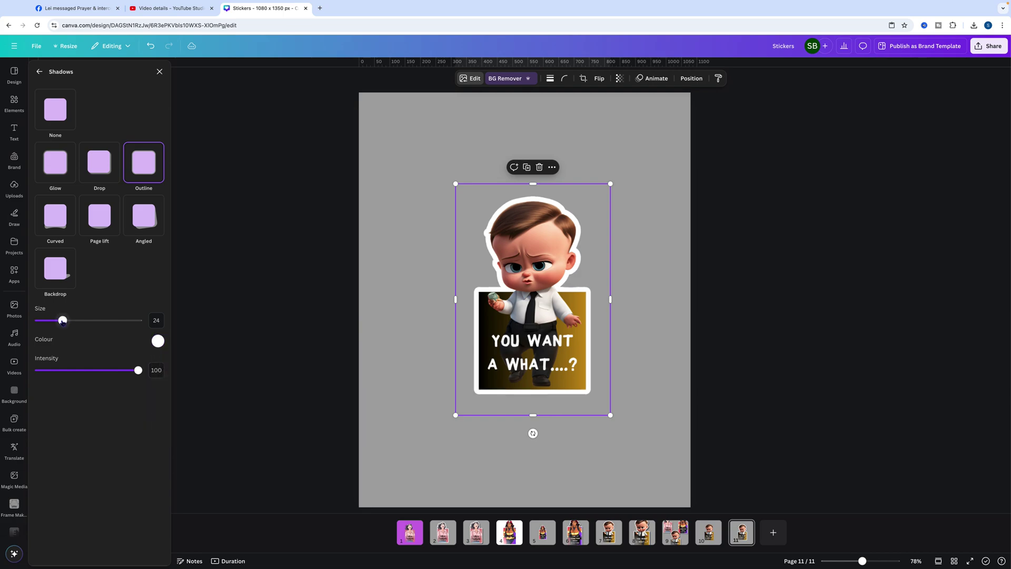
pyautogui.moveTo(63, 320); pyautogui.dragTo(59, 321)
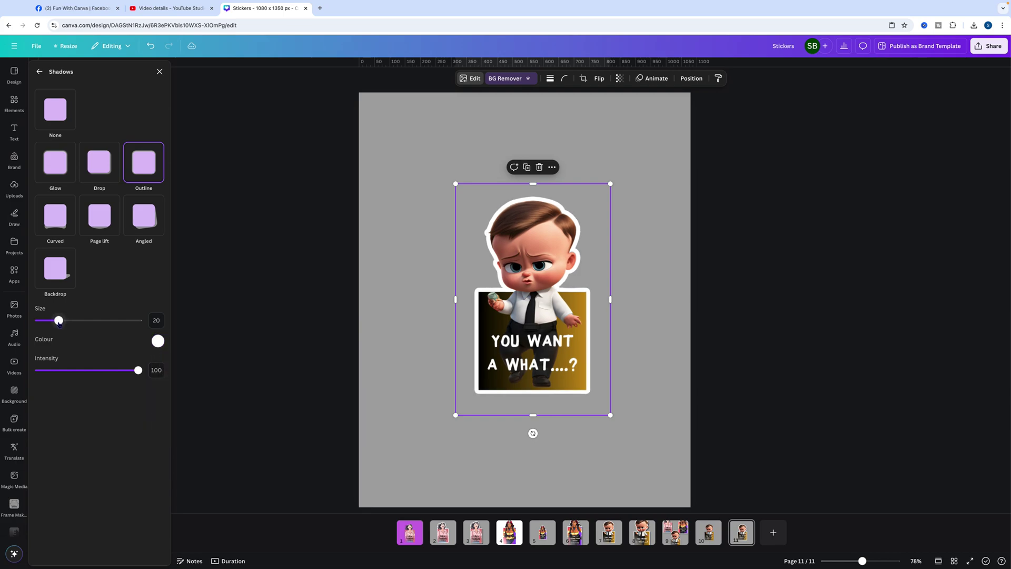
pyautogui.click(434, 449)
# Export only page 11 as a PNG (Stickers (1).png), then add a blank page 12
pyautogui.click(989, 46)
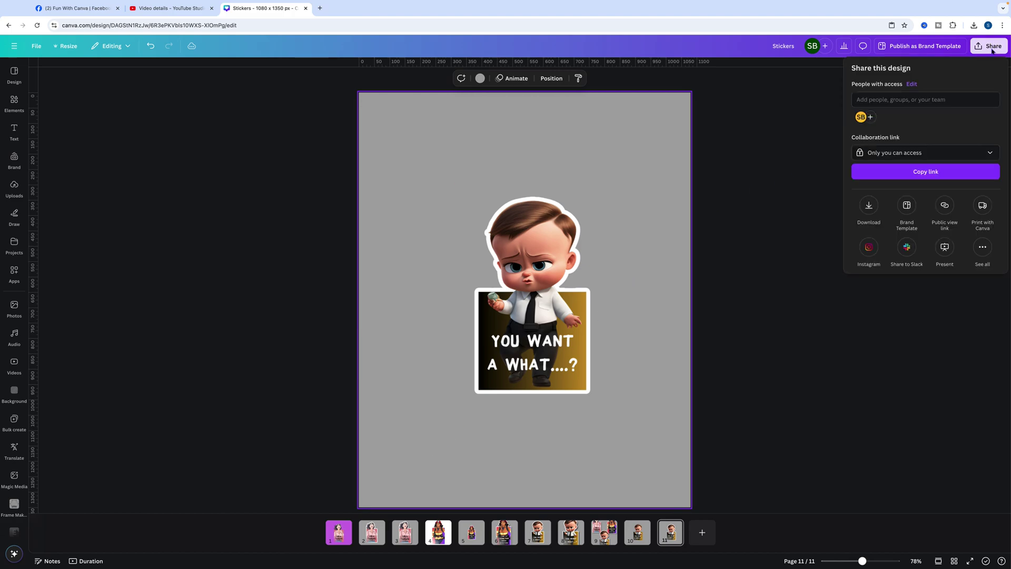
pyautogui.click(869, 206)
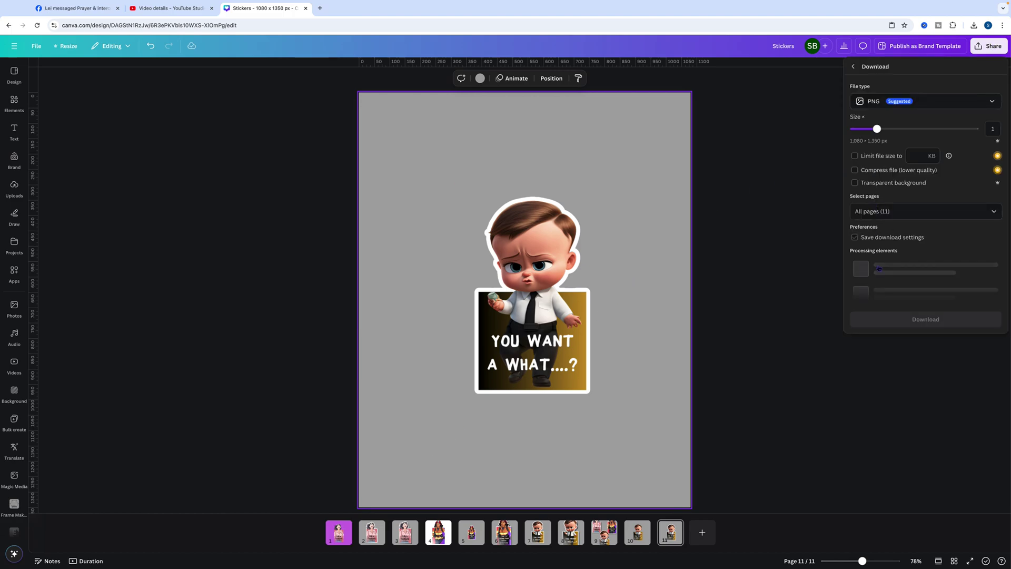
pyautogui.click(900, 211)
pyautogui.click(895, 253)
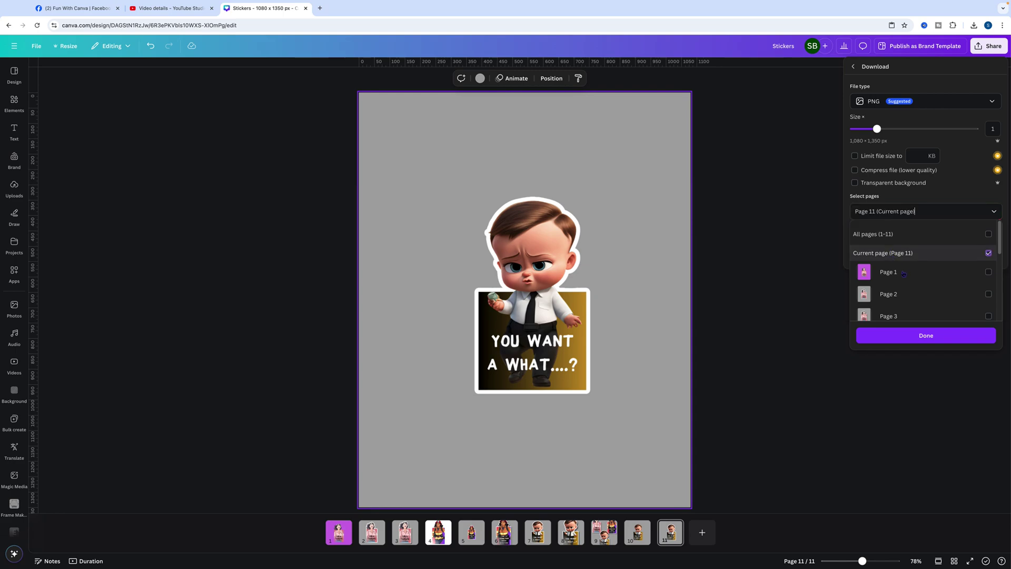
pyautogui.click(926, 336)
pyautogui.click(933, 259)
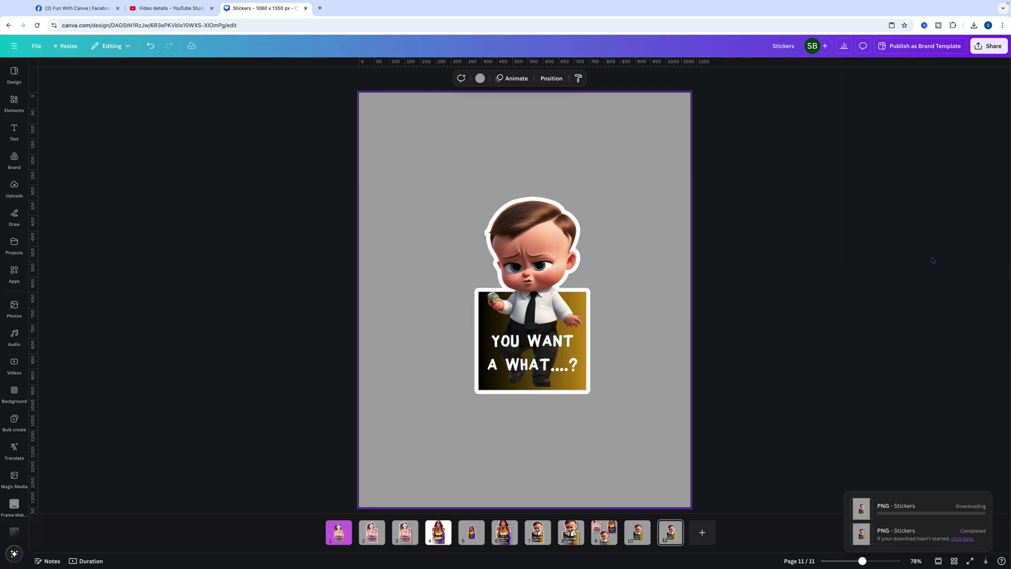
pyautogui.click(702, 532)
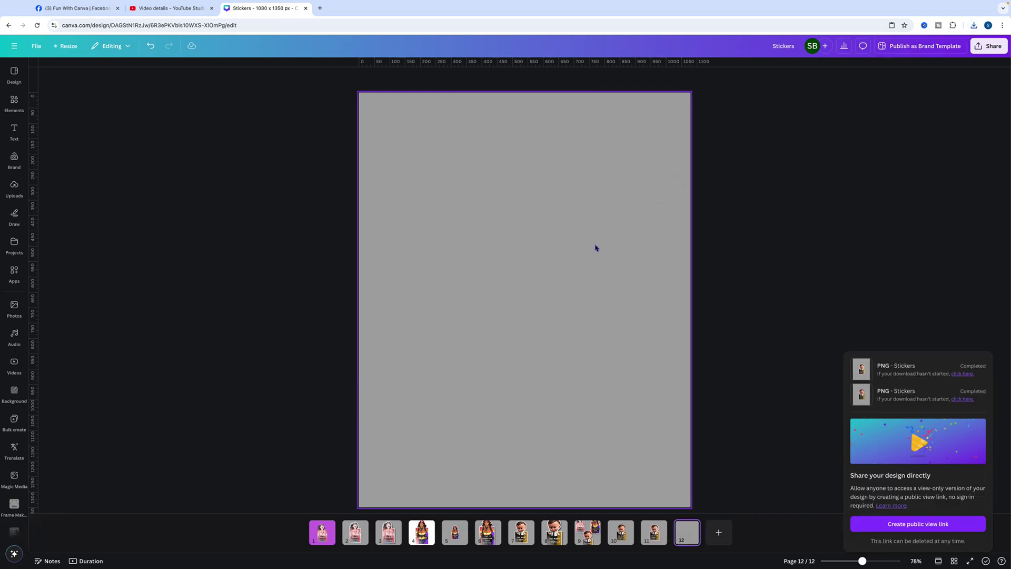
# Paste the exported outlined sticker PNG onto page 12 and enlarge it to fill the page
pyautogui.hotkey('ctrl', 'v')
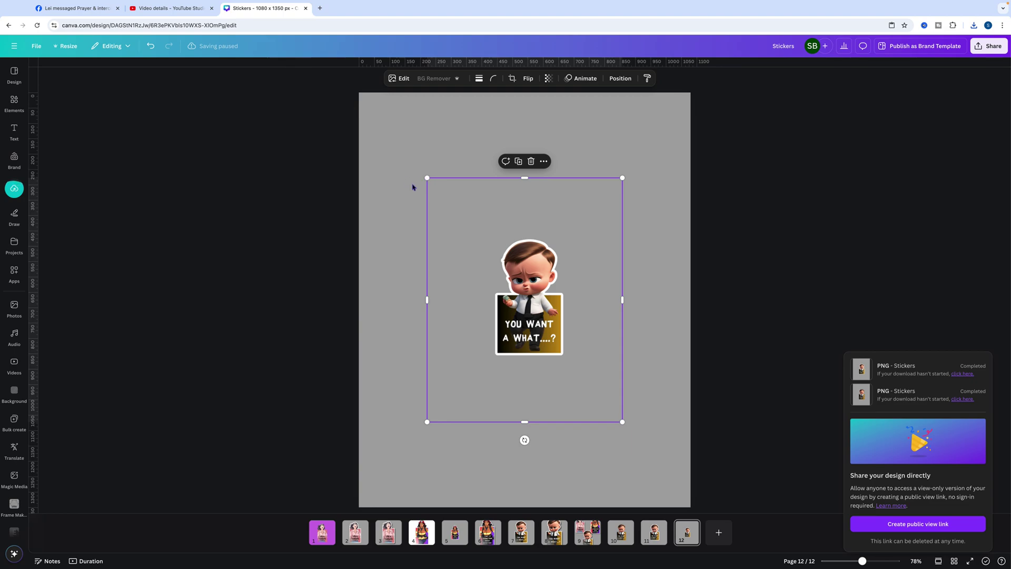
pyautogui.moveTo(427, 178); pyautogui.dragTo(358, 93)
pyautogui.moveTo(622, 421); pyautogui.dragTo(676, 522)
# Crop the sticker's frame from all four sides to about 522 × 793 around the character
pyautogui.moveTo(359, 300); pyautogui.dragTo(452, 300)
pyautogui.moveTo(691, 299); pyautogui.dragTo(611, 300)
pyautogui.moveTo(531, 92); pyautogui.dragTo(534, 205)
pyautogui.moveTo(532, 506); pyautogui.dragTo(531, 421)
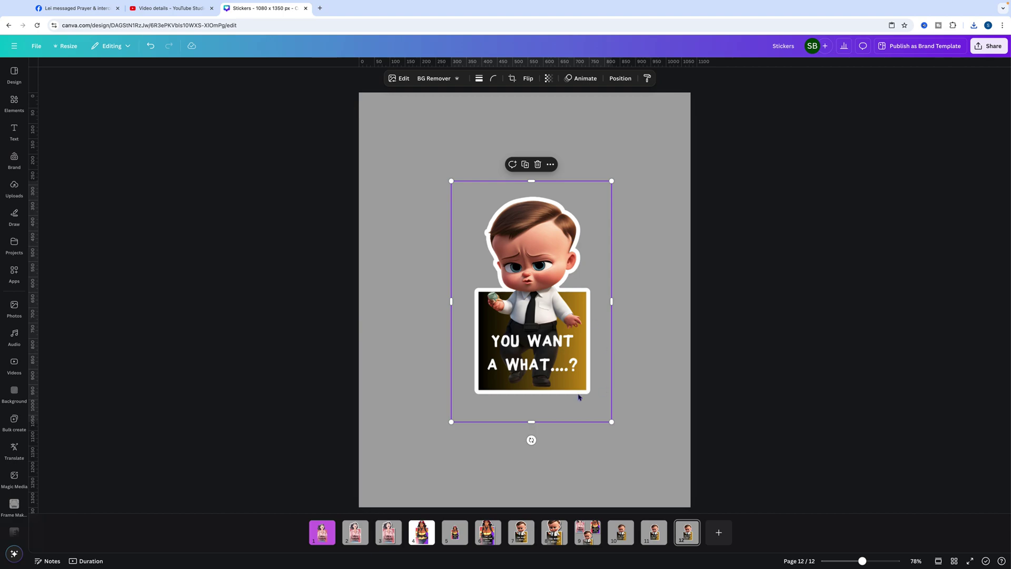
pyautogui.click(401, 79)
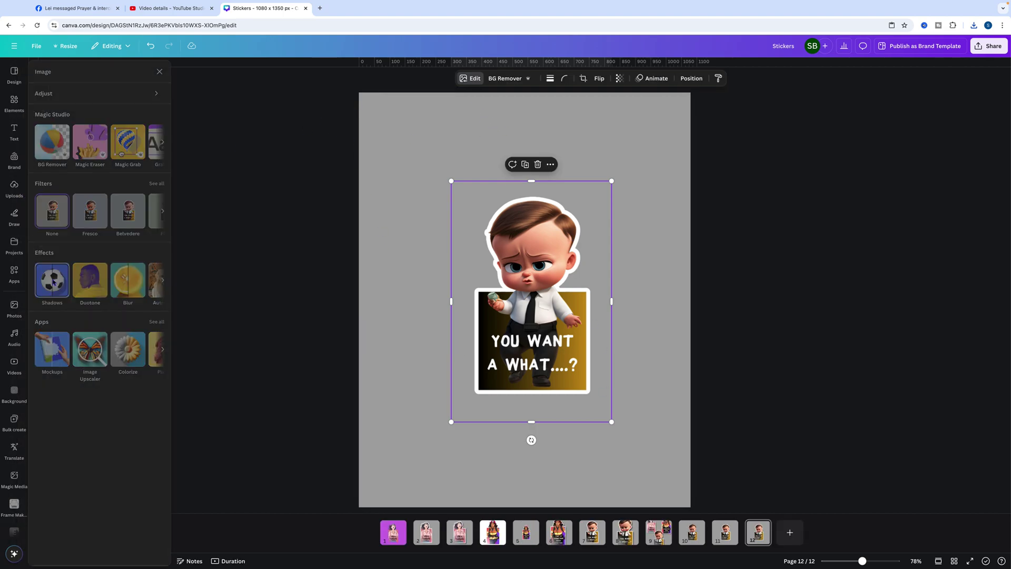
# Apply a Drop shadow (blur 20, angle 62, distance 50, intensity 50) to the sticker
pyautogui.click(52, 279)
pyautogui.click(103, 172)
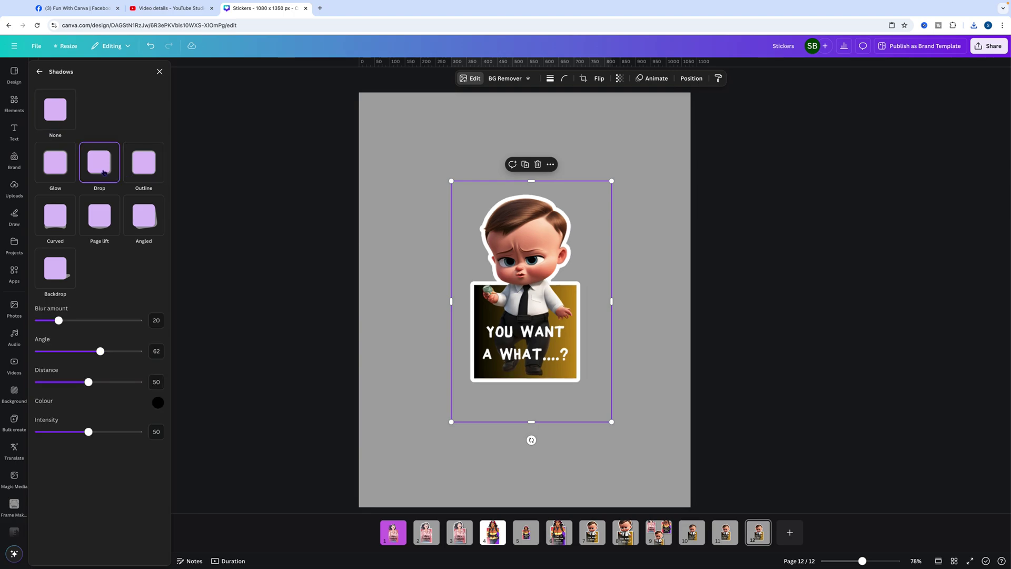
pyautogui.click(449, 124)
# Reselect the sticker image and run BG Remover on it
pyautogui.click(480, 78)
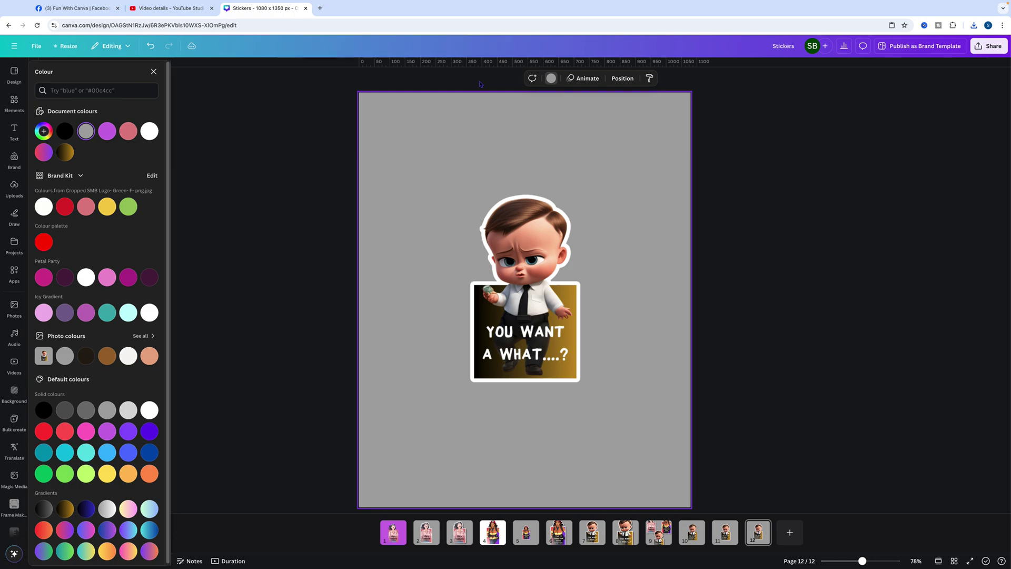
pyautogui.click(500, 189)
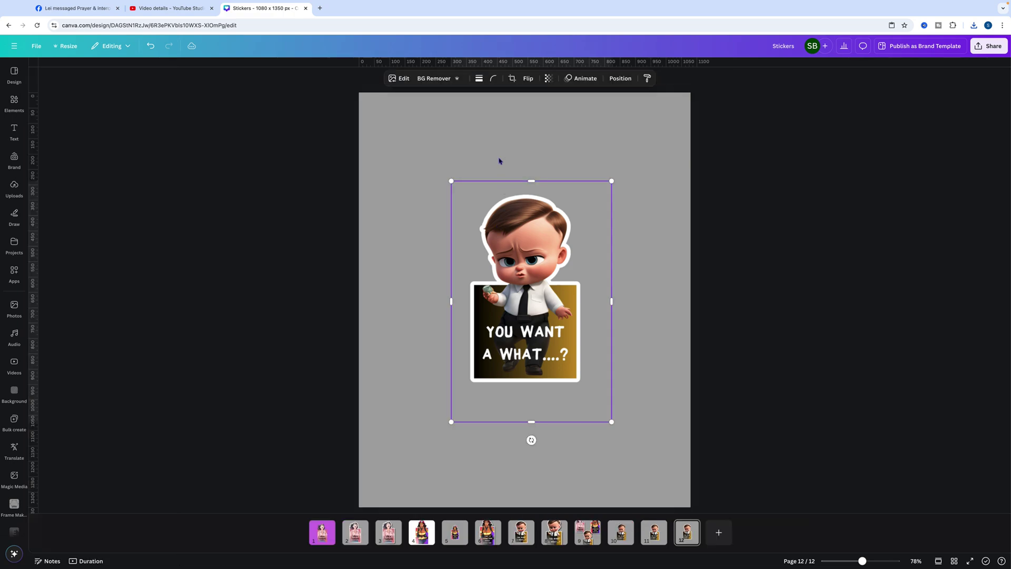
pyautogui.click(434, 78)
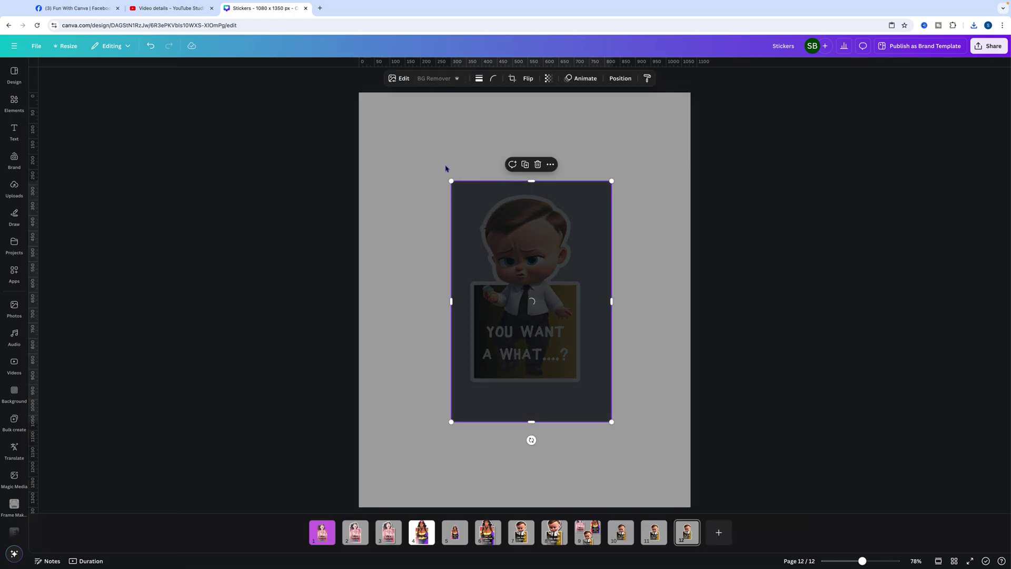